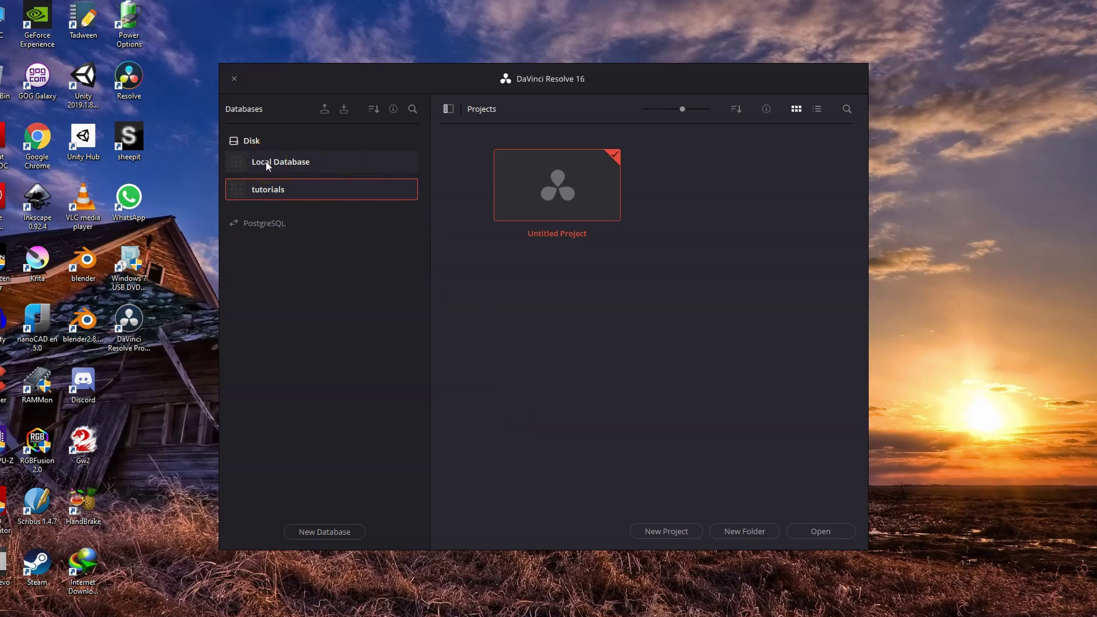
- Begin a new database with the Create option, then cancel without adding it
click(343, 530)
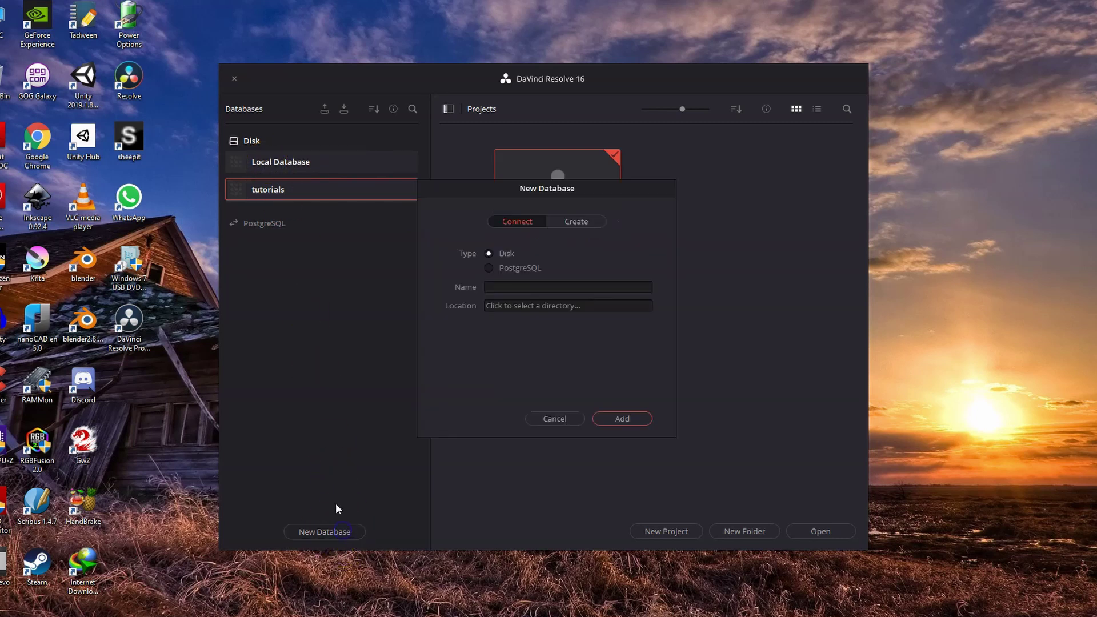
click(584, 221)
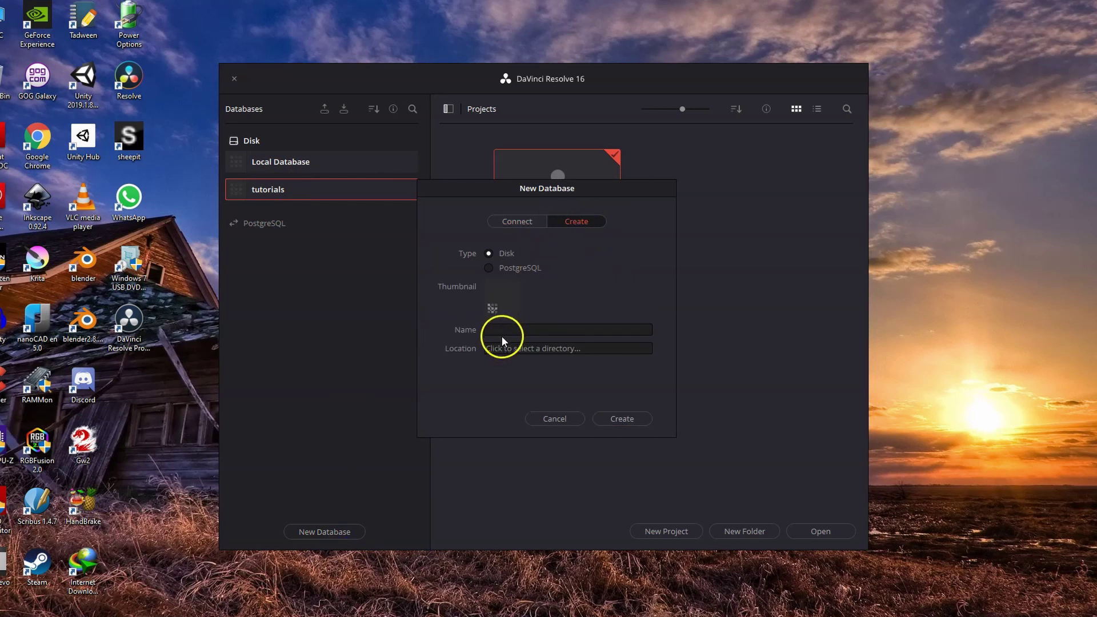
click(529, 350)
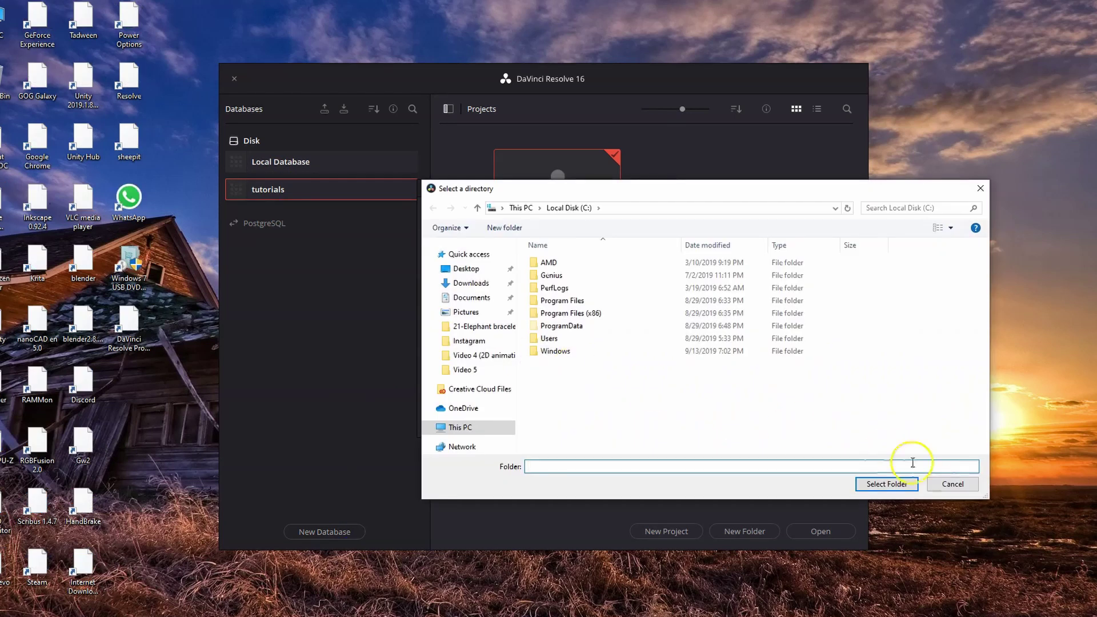
click(934, 483)
click(615, 417)
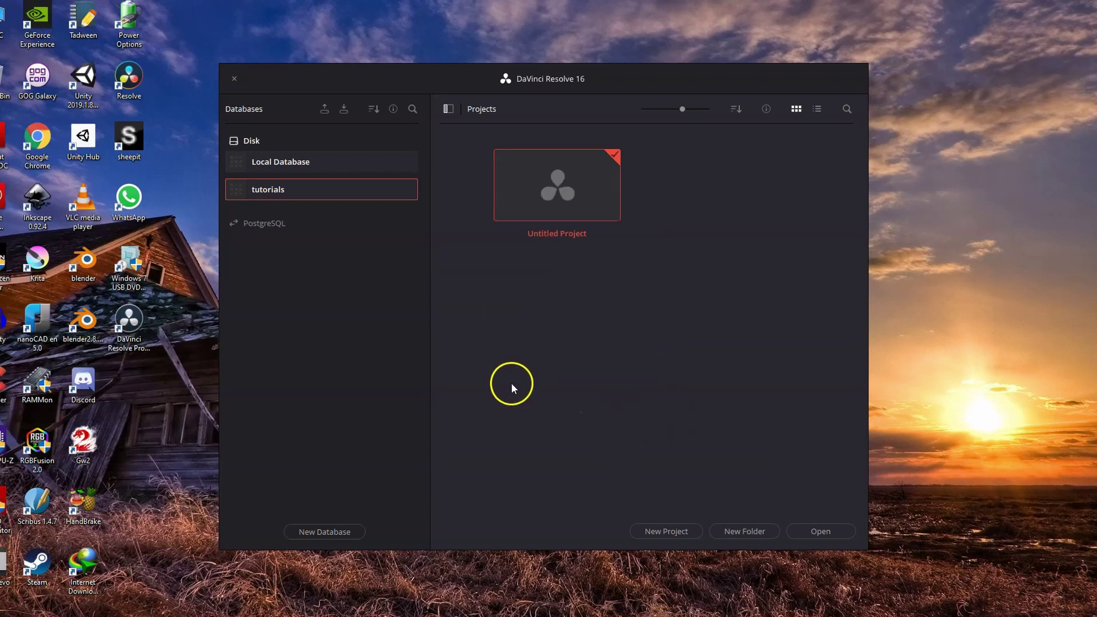
- Create a new project named 'Resolv'
click(663, 531)
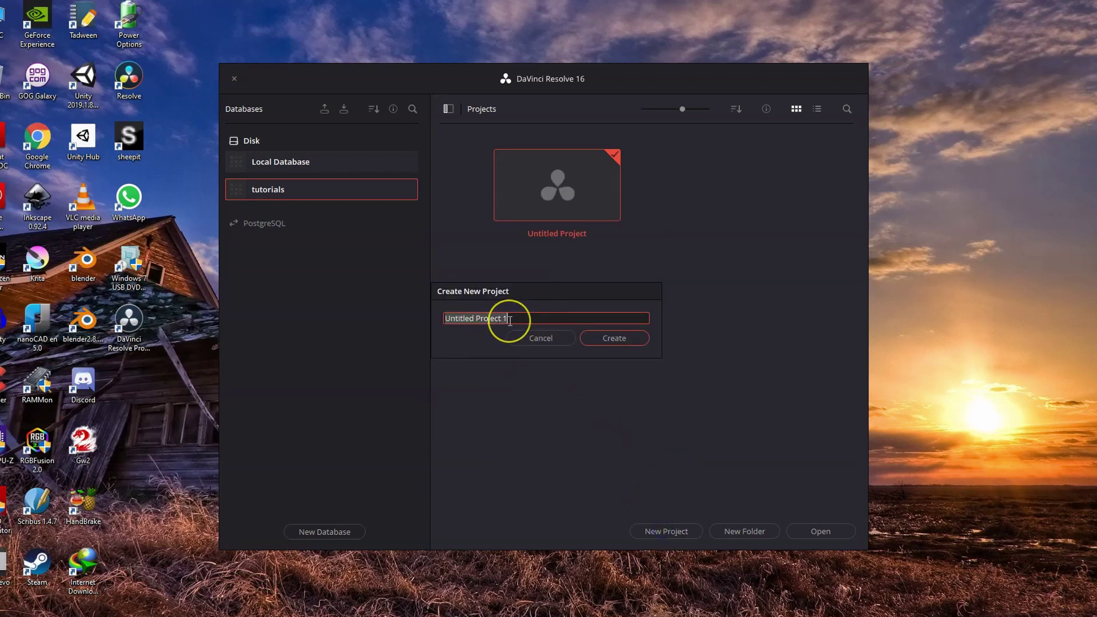
text(Re)
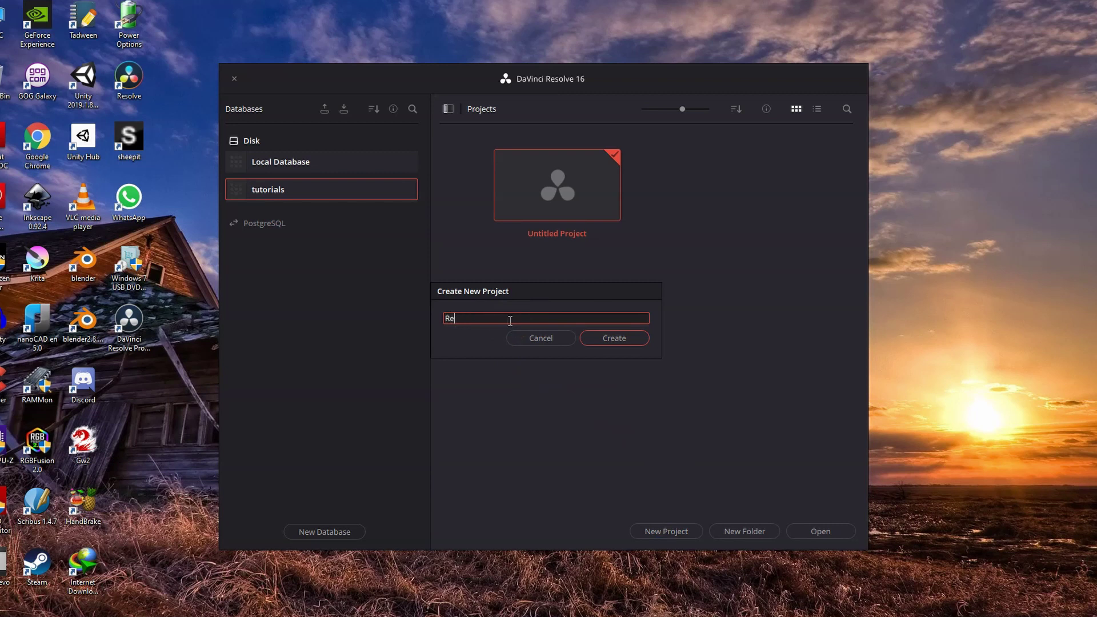
text(solve -)
key(Return)
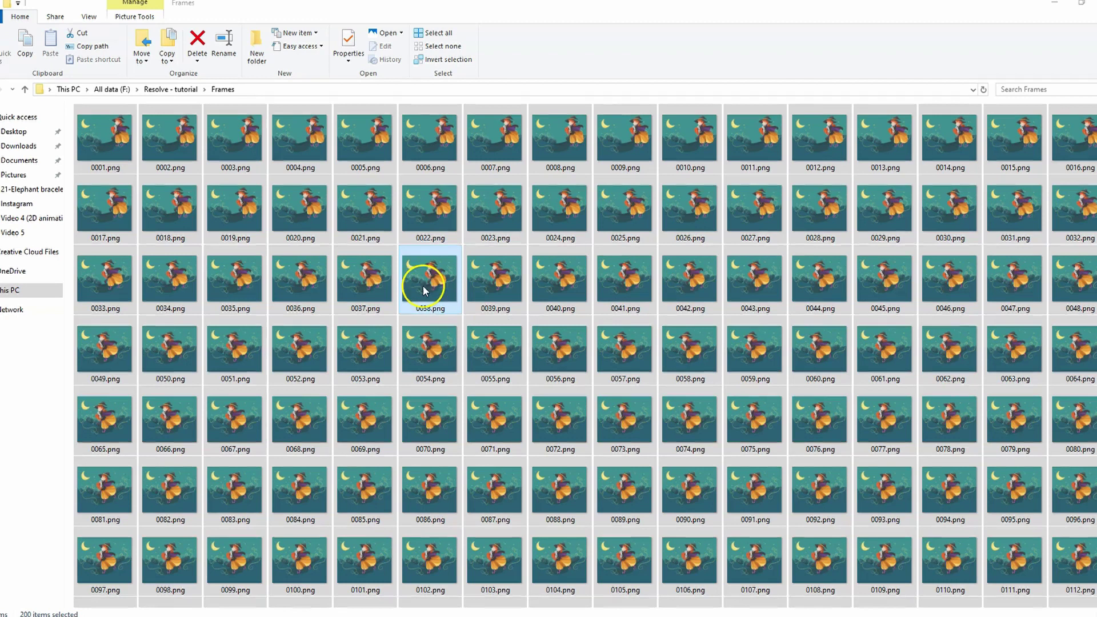
- Select all 200 PNG frames in the Frames folder and drag them into Resolve's media pool
click(427, 286)
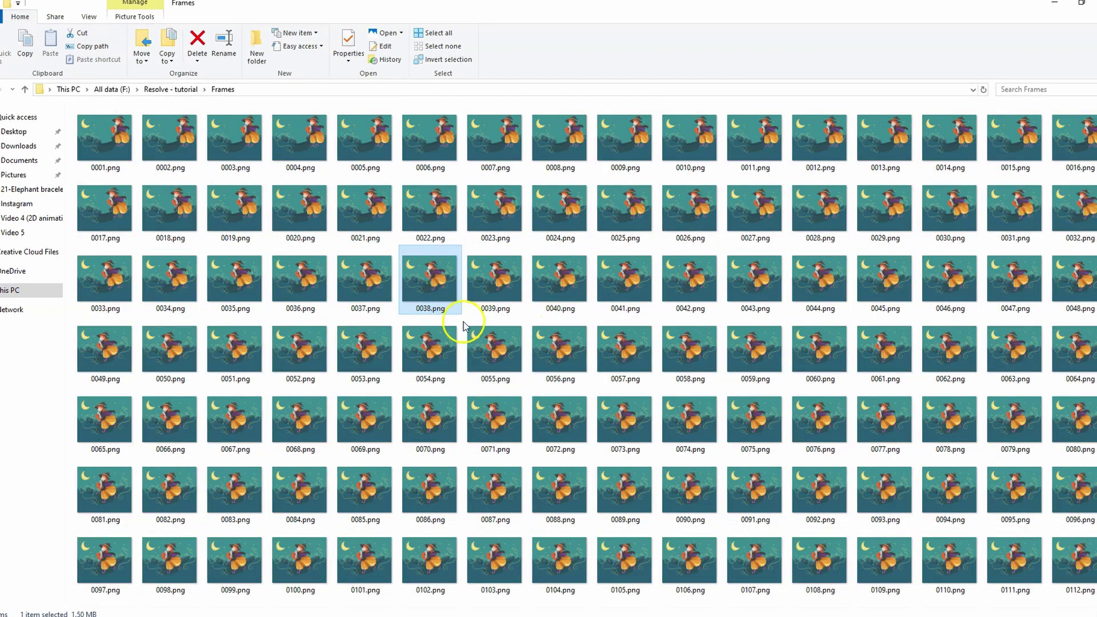
click(105, 153)
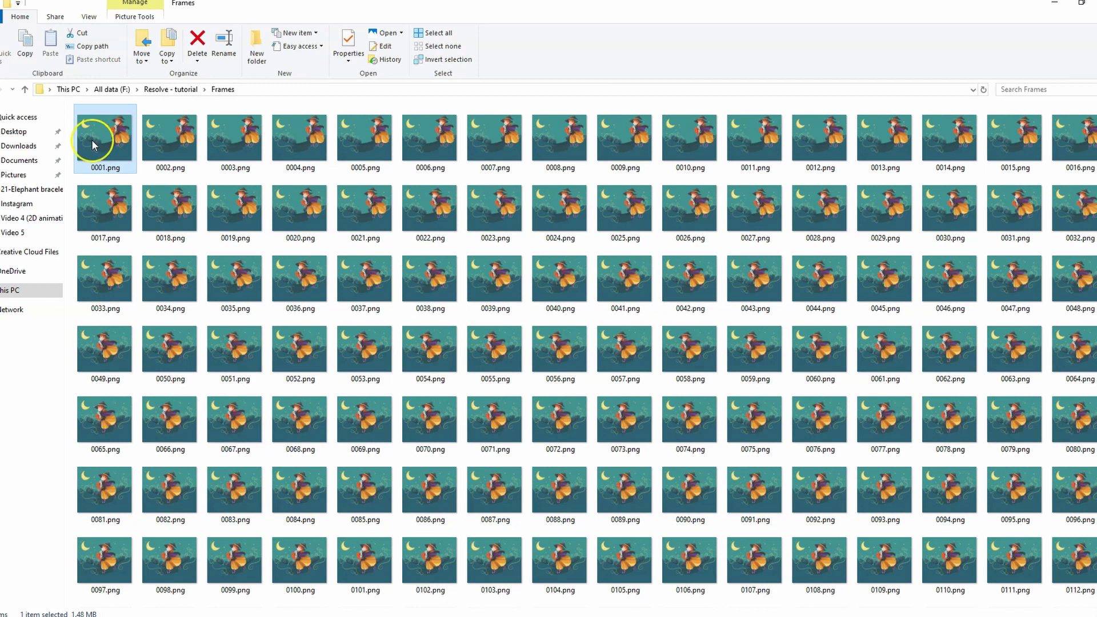
key(Right)
key(Right)
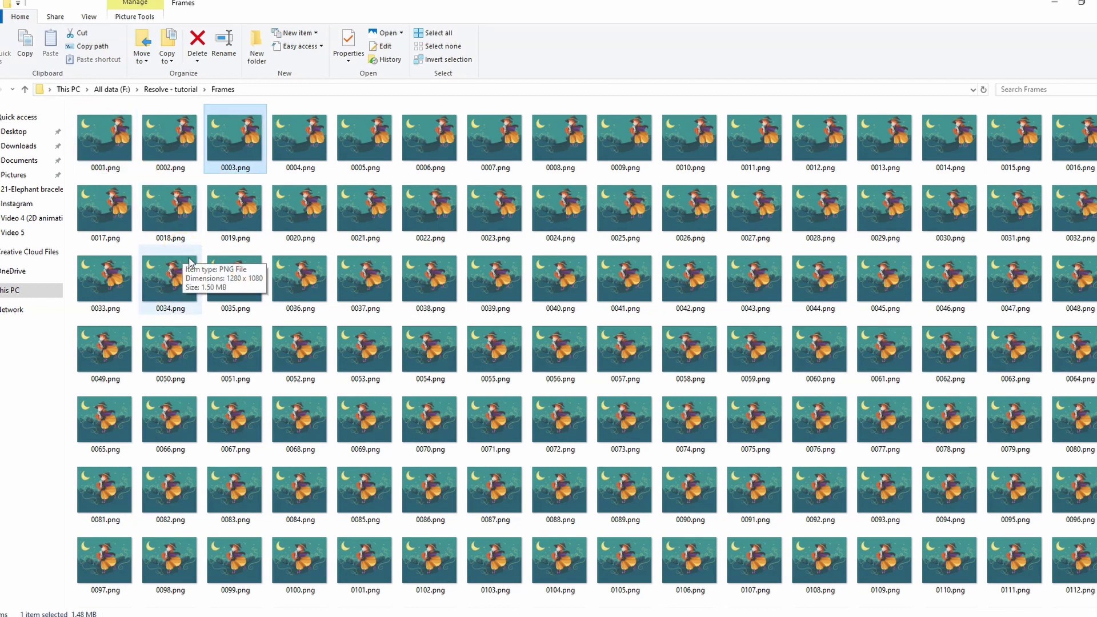
key(ctrl+a)
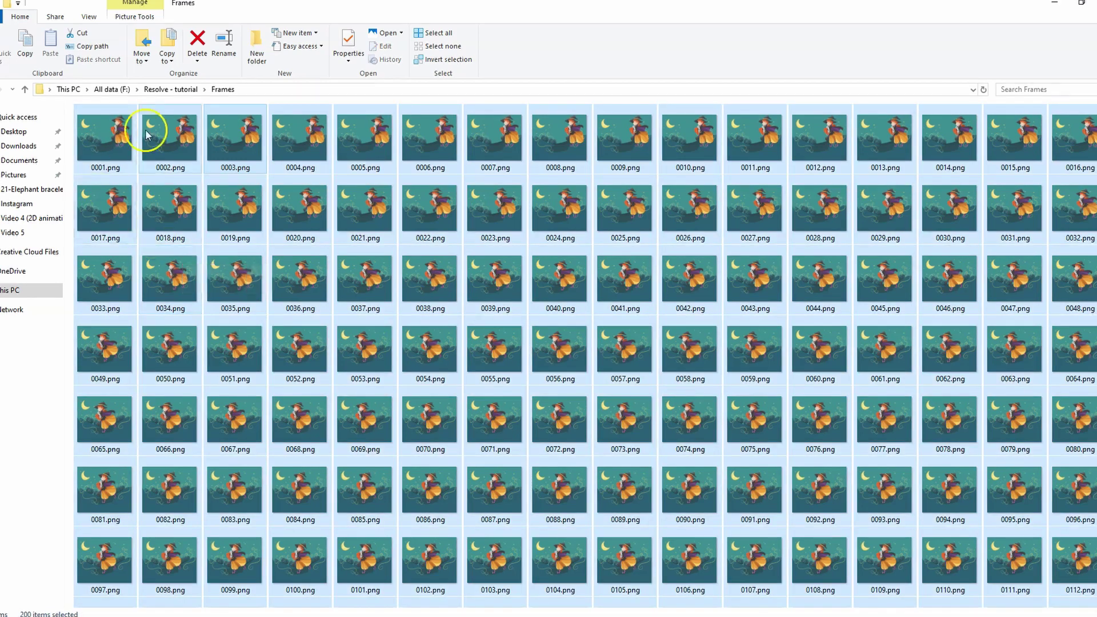
drag(110, 143, 171, 209)
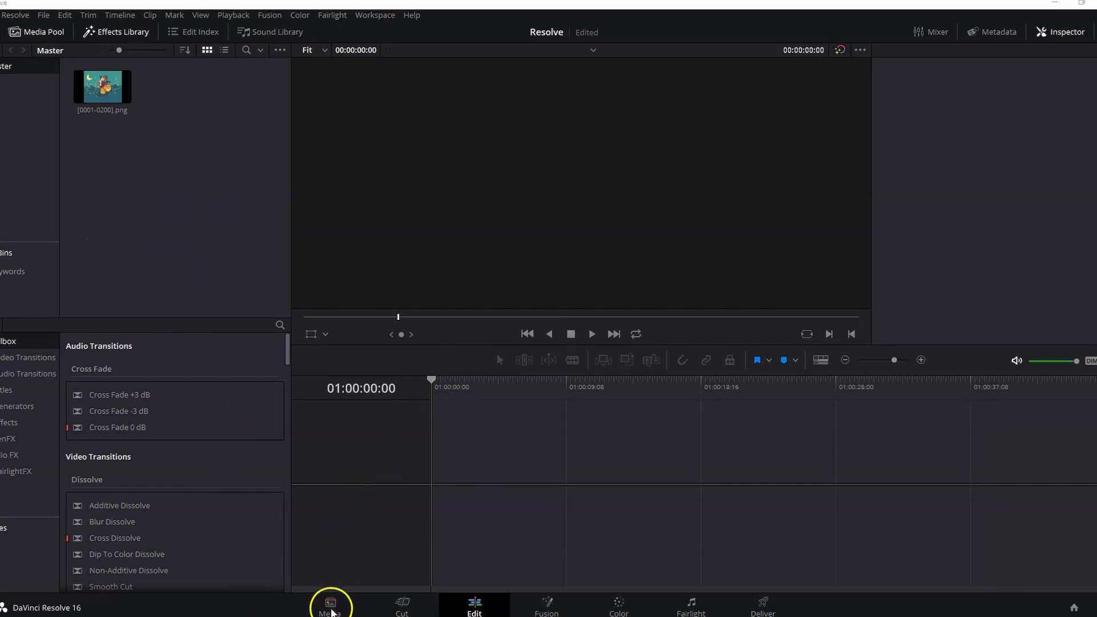
- Add [0001-0200].png to the Master pool, place it on V1 of a new timeline, and zoom in
click(330, 607)
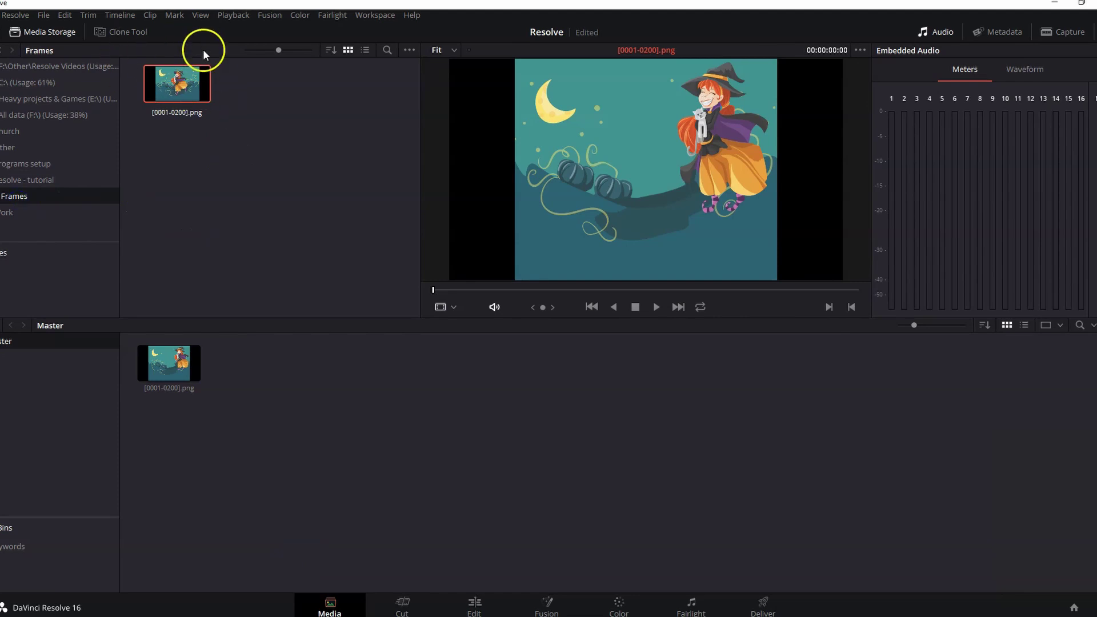
drag(182, 90, 234, 378)
click(475, 607)
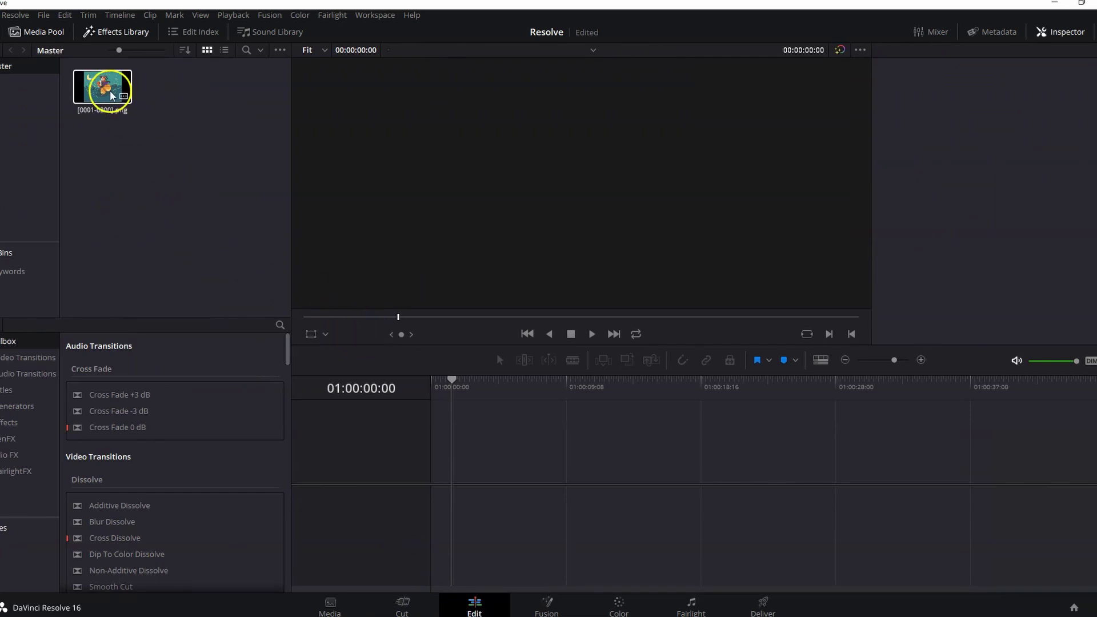
drag(103, 88, 453, 460)
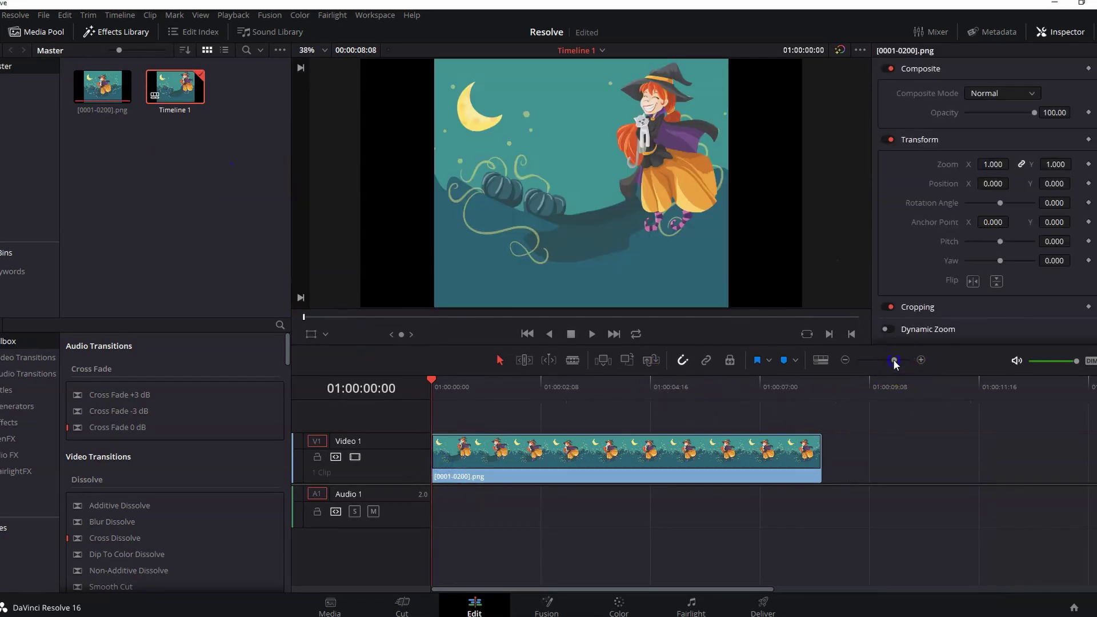
drag(894, 362, 898, 364)
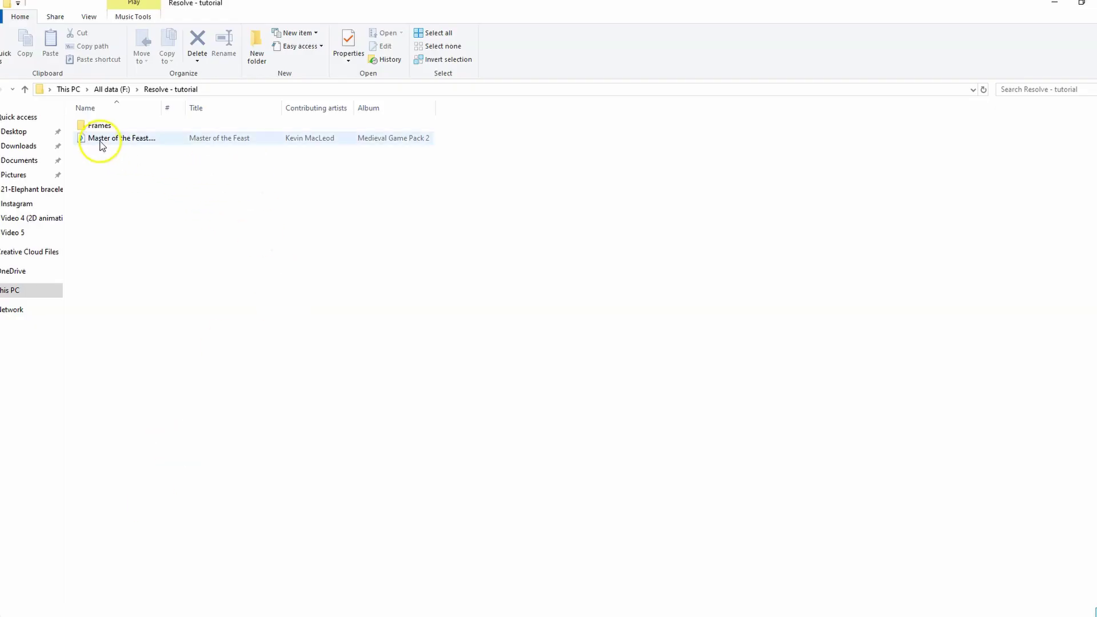
- Drag Master of the Feast.mp3 onto Audio 1 beneath the frame sequence
drag(100, 146, 436, 520)
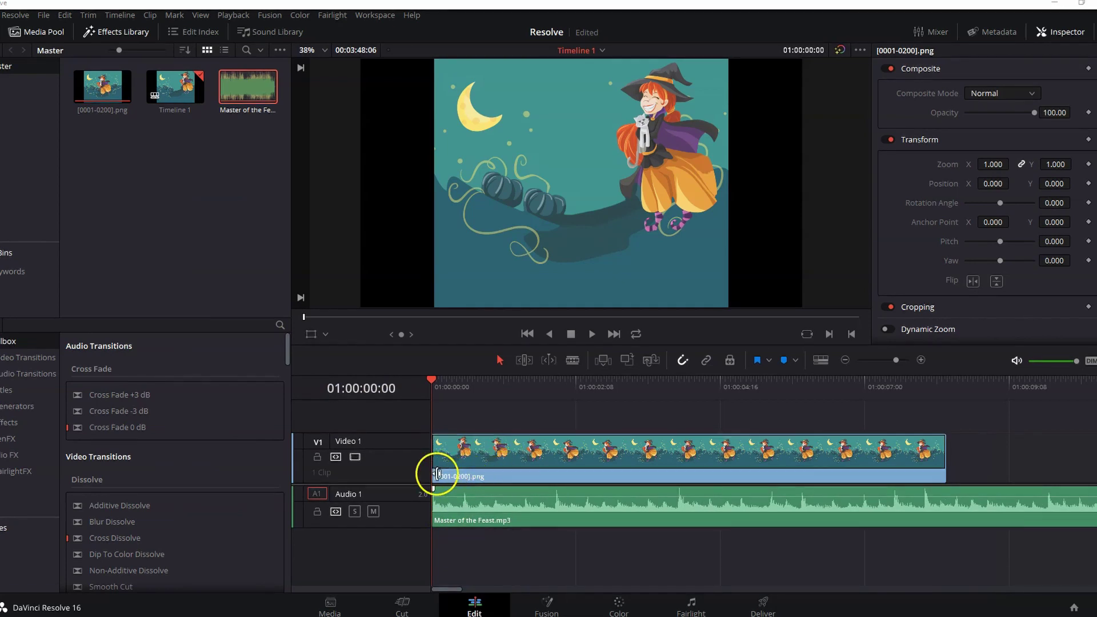
- Add Cross Dissolves at both ends of the V1 clip, lengthening the opening one
scroll(125, 542, down, 5)
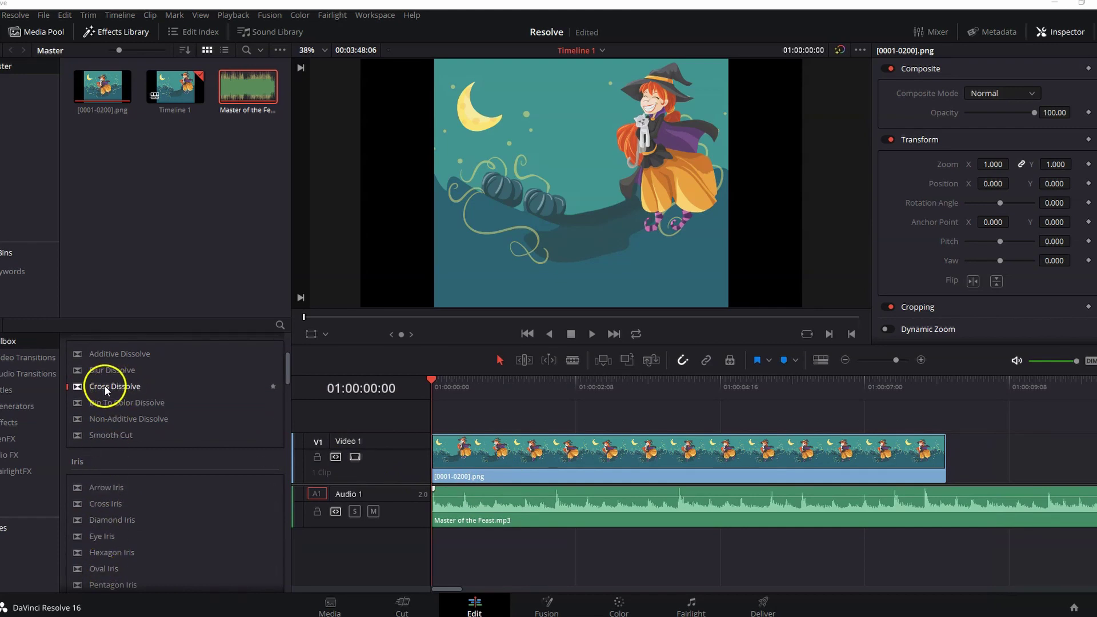
drag(104, 386, 442, 458)
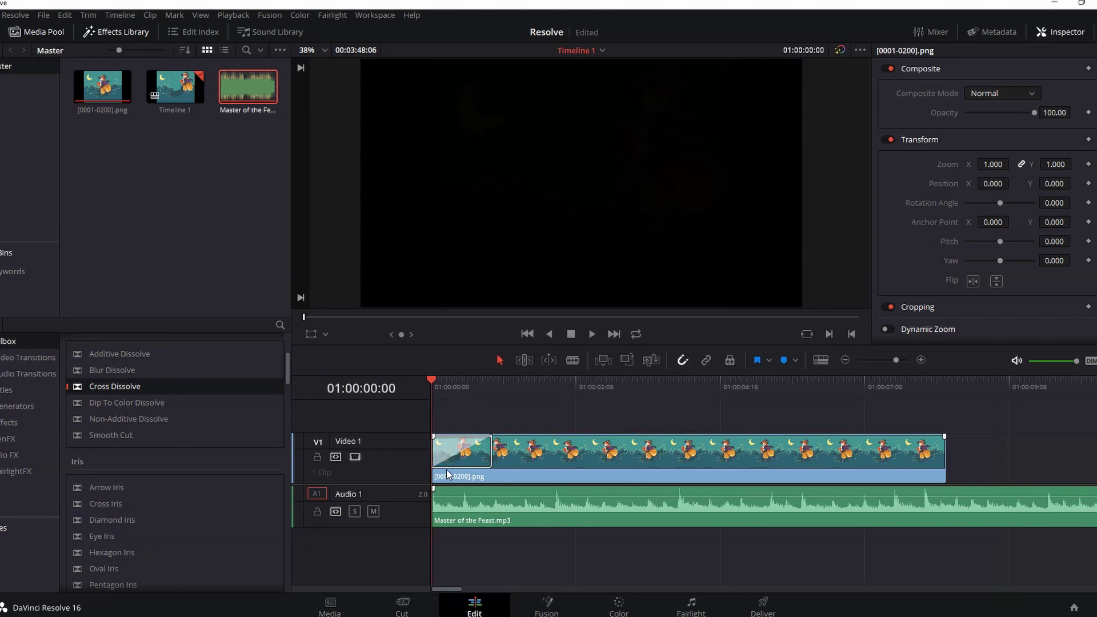
click(591, 335)
click(571, 336)
click(479, 456)
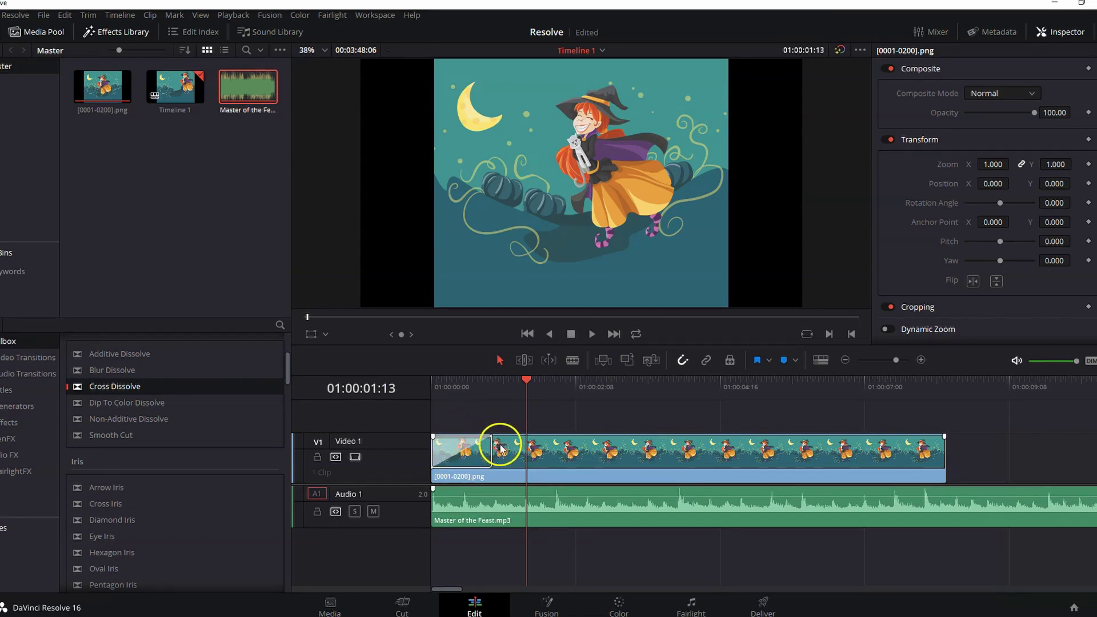
click(491, 453)
drag(491, 450, 554, 450)
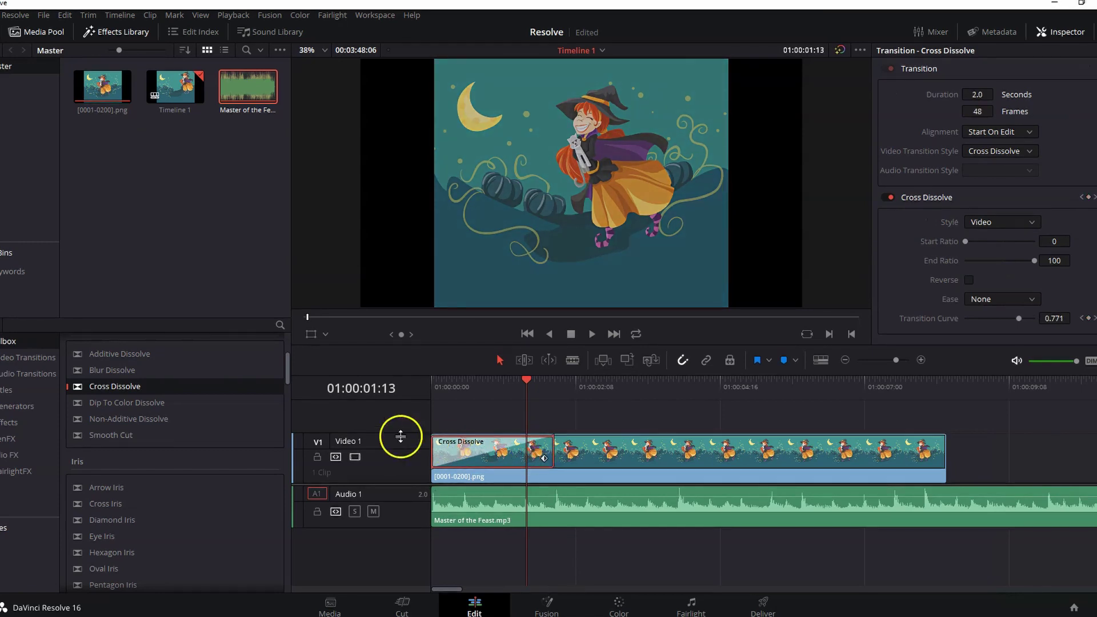
drag(122, 384, 871, 454)
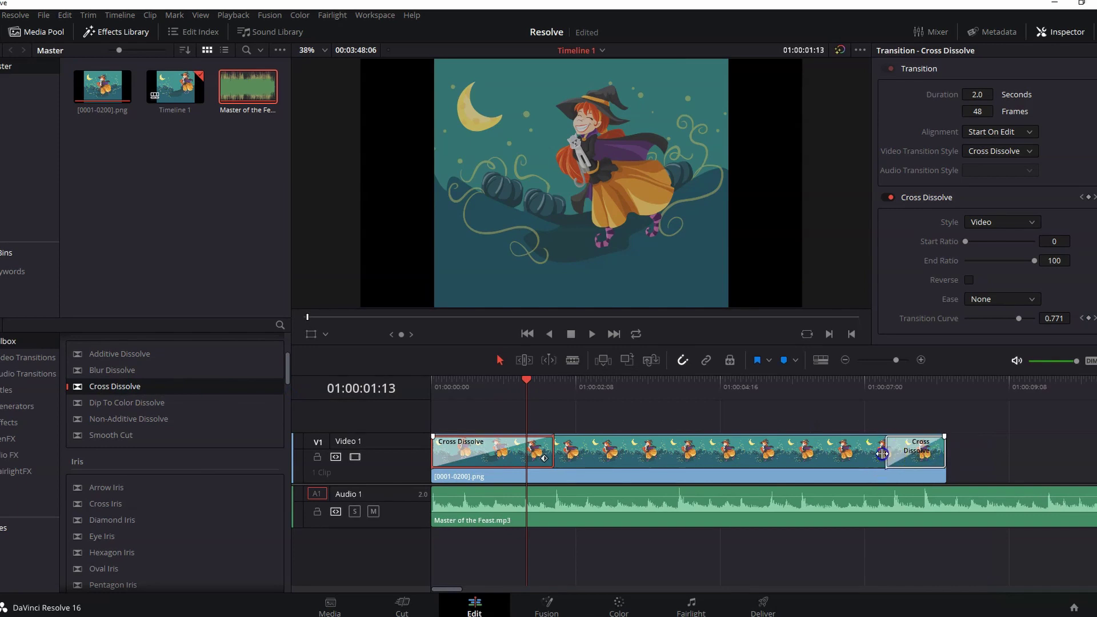
- Lengthen the closing dissolve, then set the clip's Zoom to 1.530 and Position Y to -82
click(764, 466)
click(566, 331)
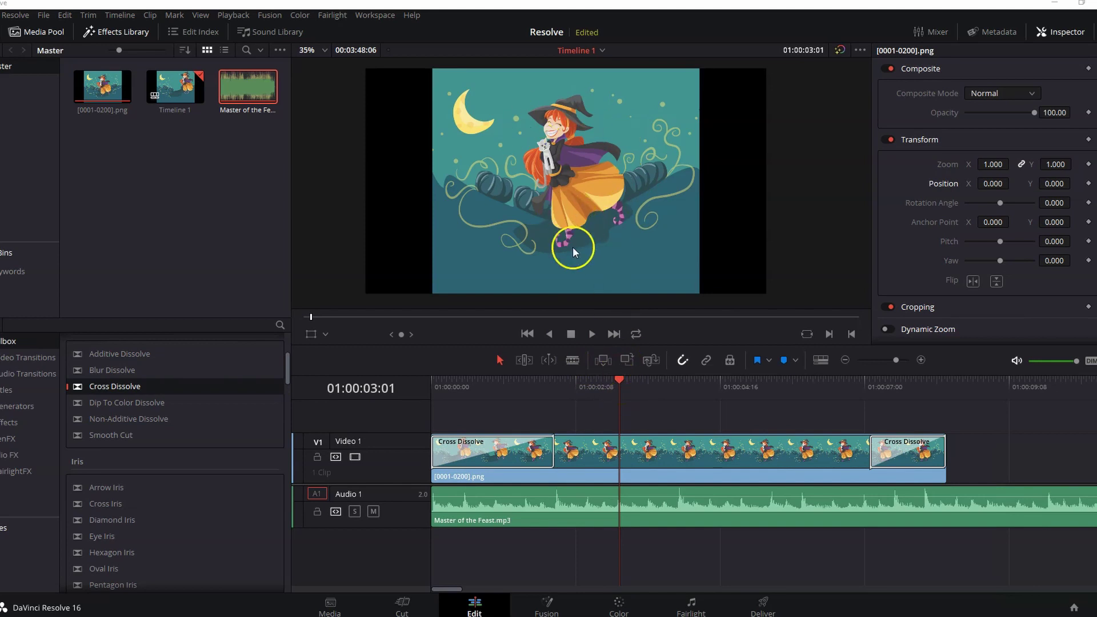
click(657, 446)
mouse_move(1008, 169)
mouse_down()
mouse_move(997, 167)
mouse_move(1017, 165)
mouse_move(995, 167)
mouse_up()
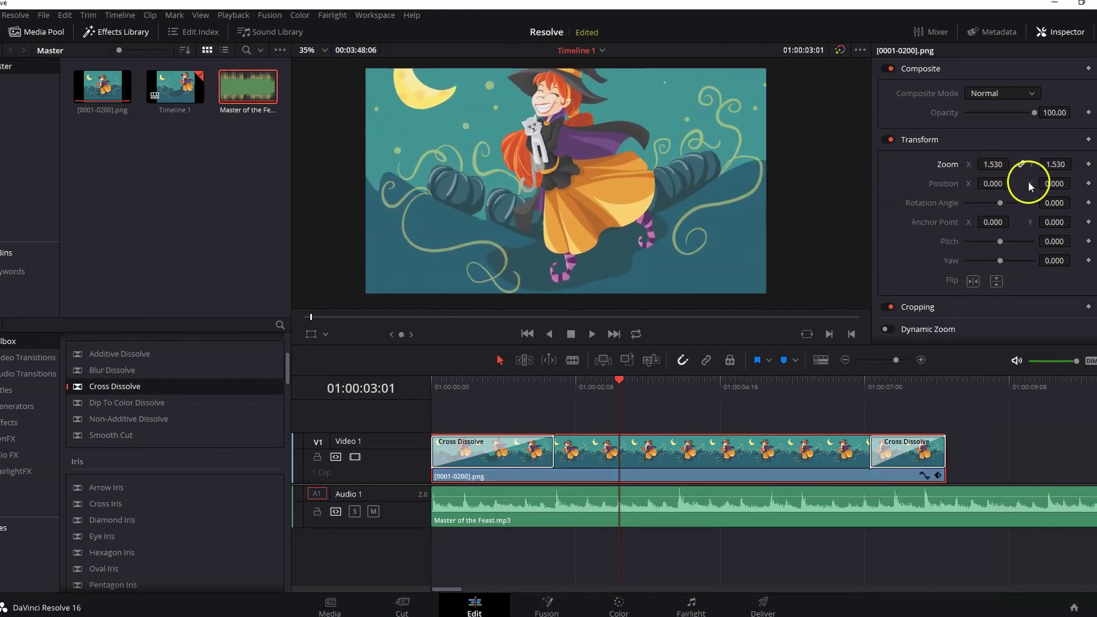
drag(1050, 183, 1000, 213)
drag(977, 164, 993, 164)
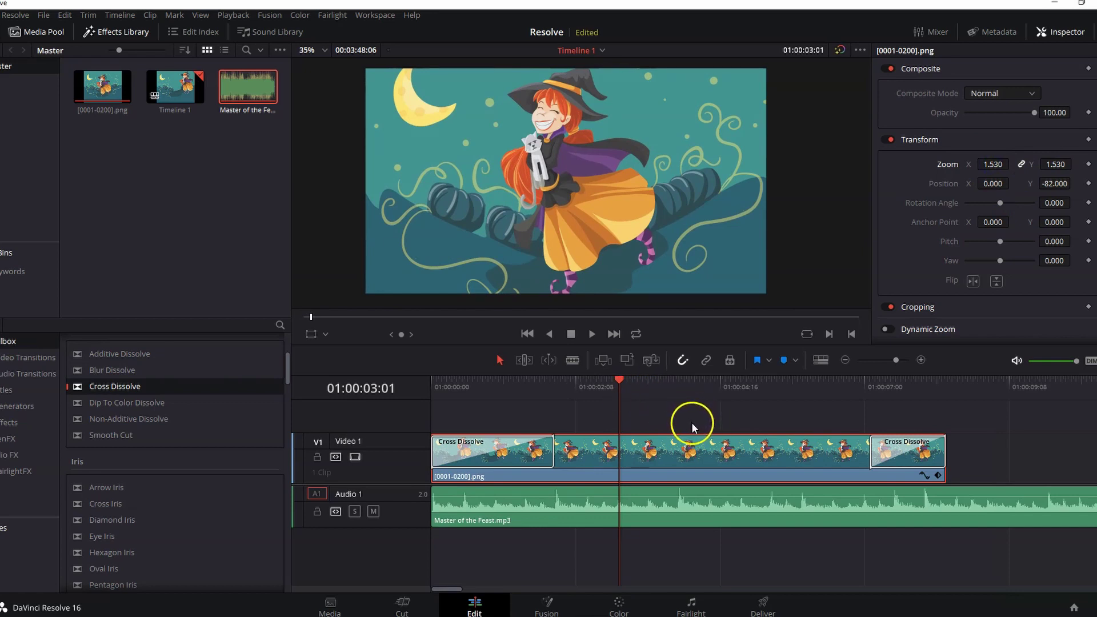
- Split the music clip at the point where the video clip ends
click(793, 509)
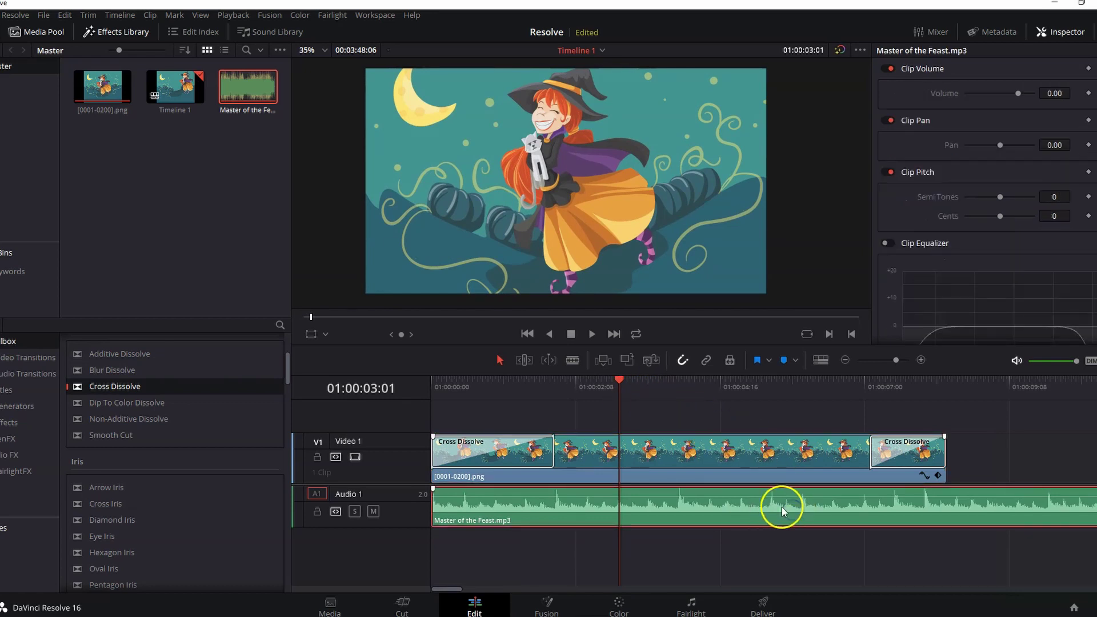
click(947, 382)
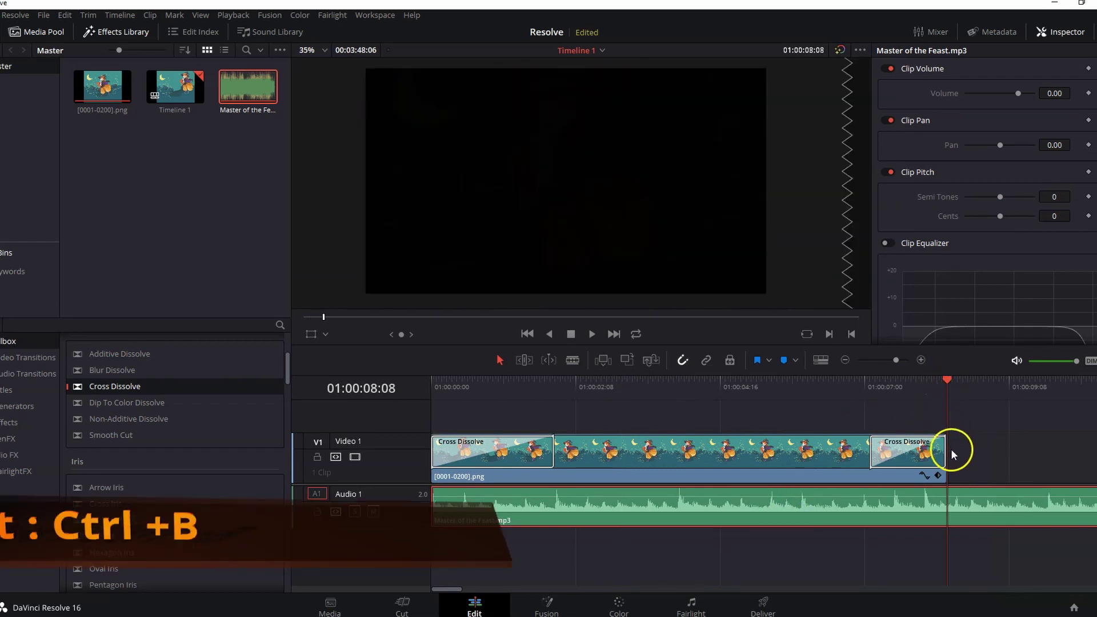
key(ctrl+b)
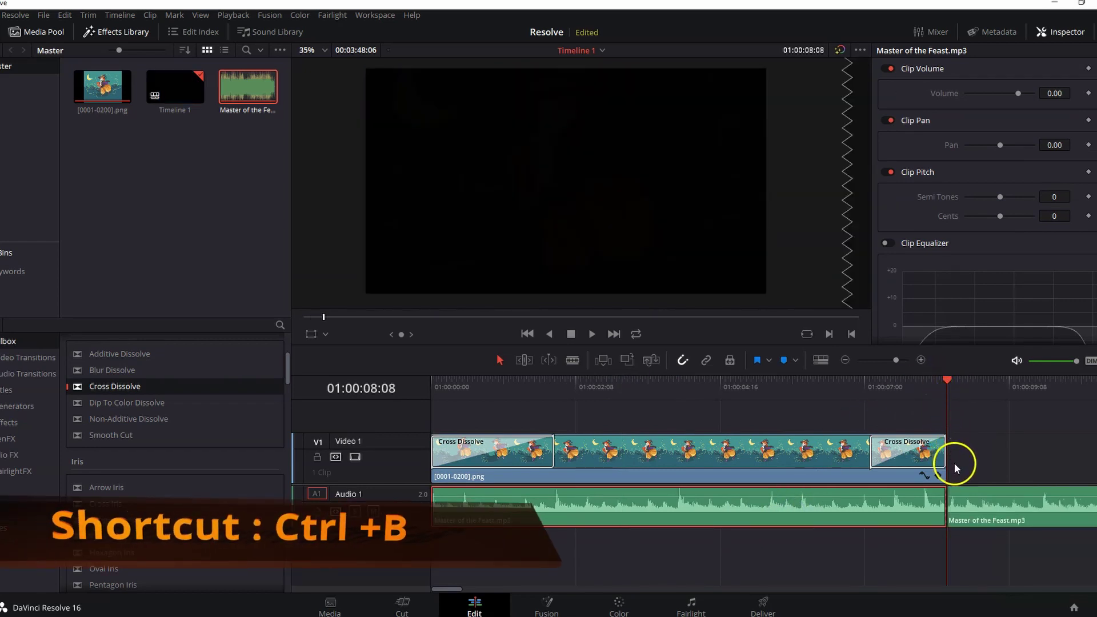
click(966, 504)
mouse_move(966, 504)
mouse_down()
mouse_move(1008, 506)
mouse_move(967, 506)
mouse_up()
- Undo a test blade cut on the video, then delete the leftover music past the video's end
click(495, 421)
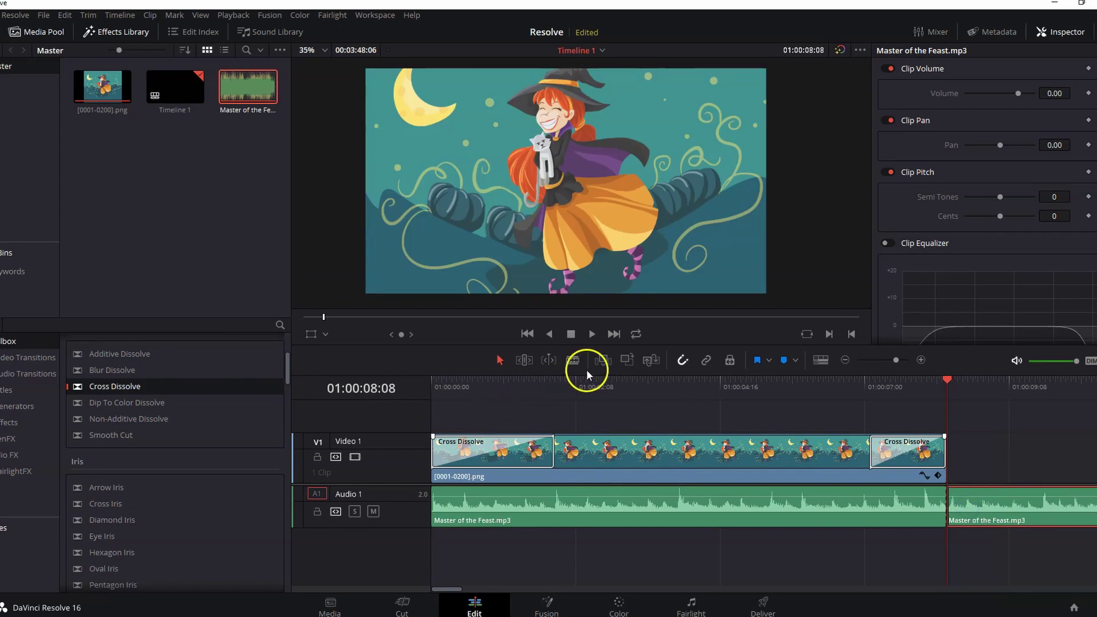
click(573, 360)
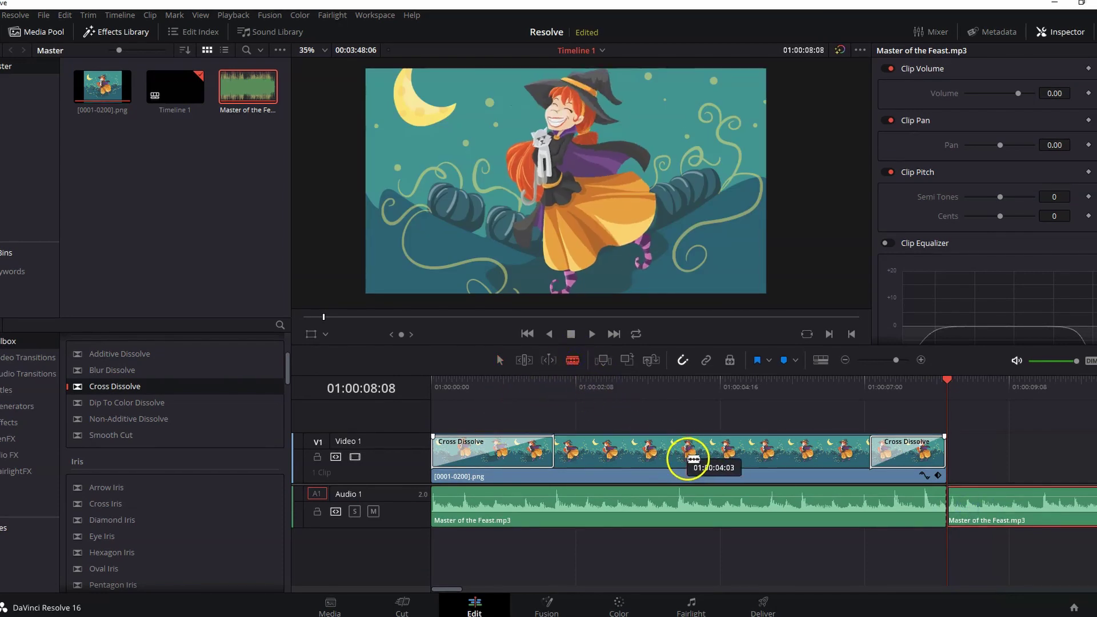
click(719, 453)
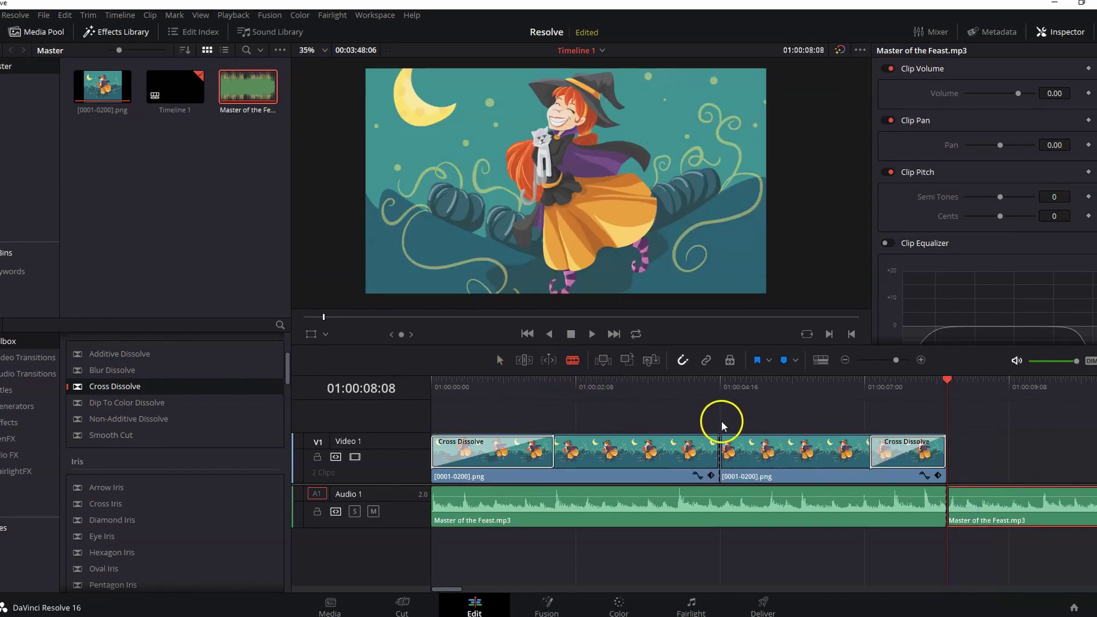
key(ctrl+z)
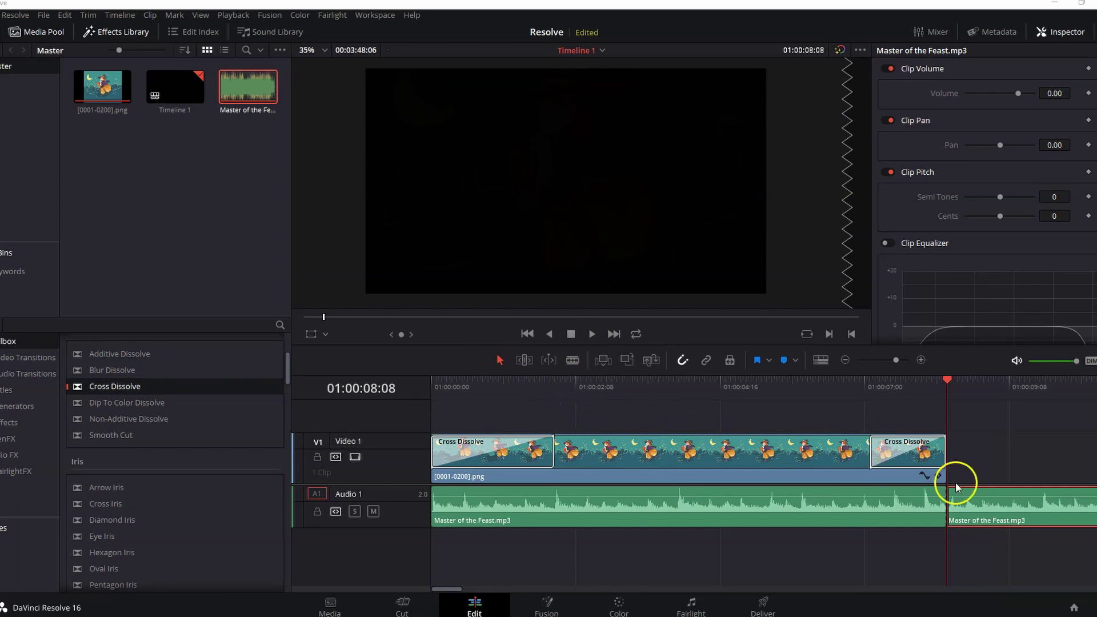
key(Delete)
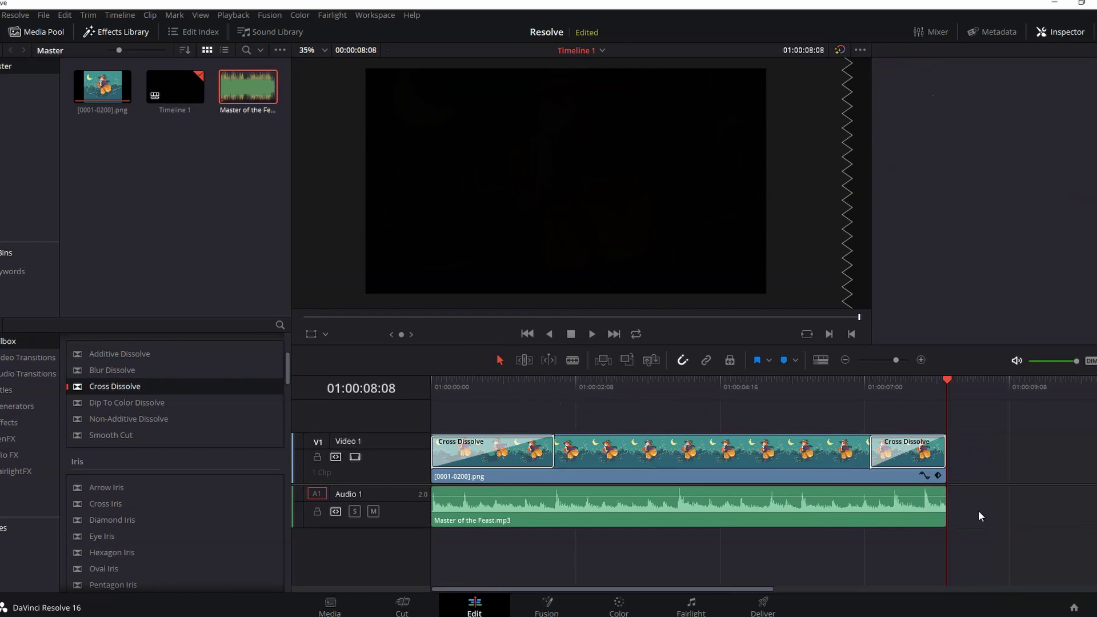
- Move the video clip later on V1 and delete the Master of the Feast.mp3 clip from Audio 1
click(819, 527)
drag(617, 452, 867, 452)
click(813, 513)
click(747, 510)
key(ctrl+z)
key(ctrl+z)
key(ctrl+z)
key(ctrl+z)
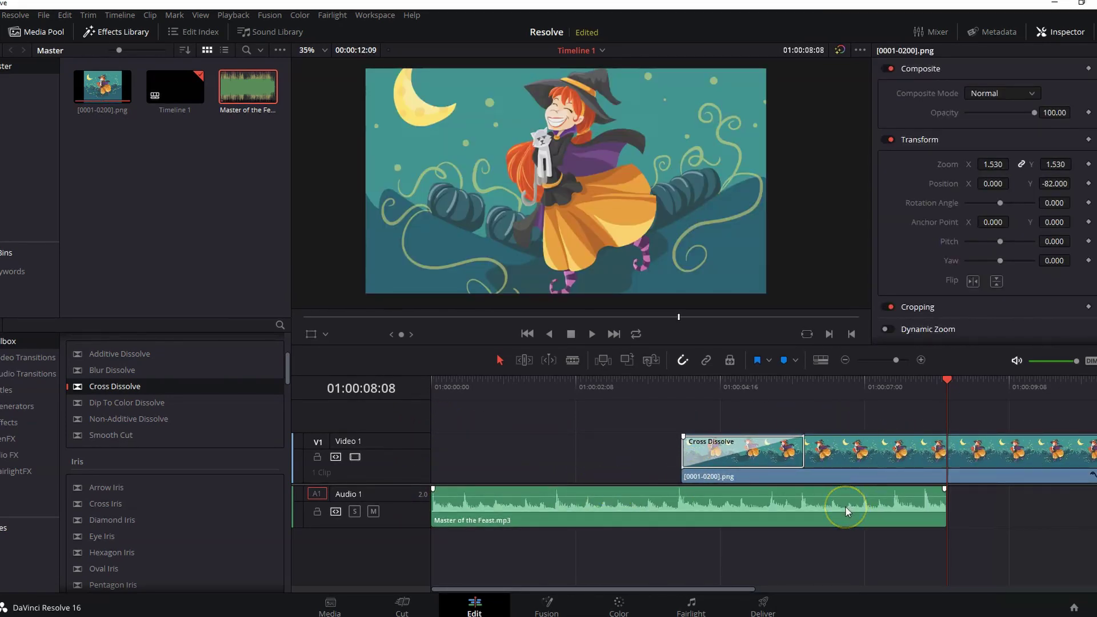
click(846, 506)
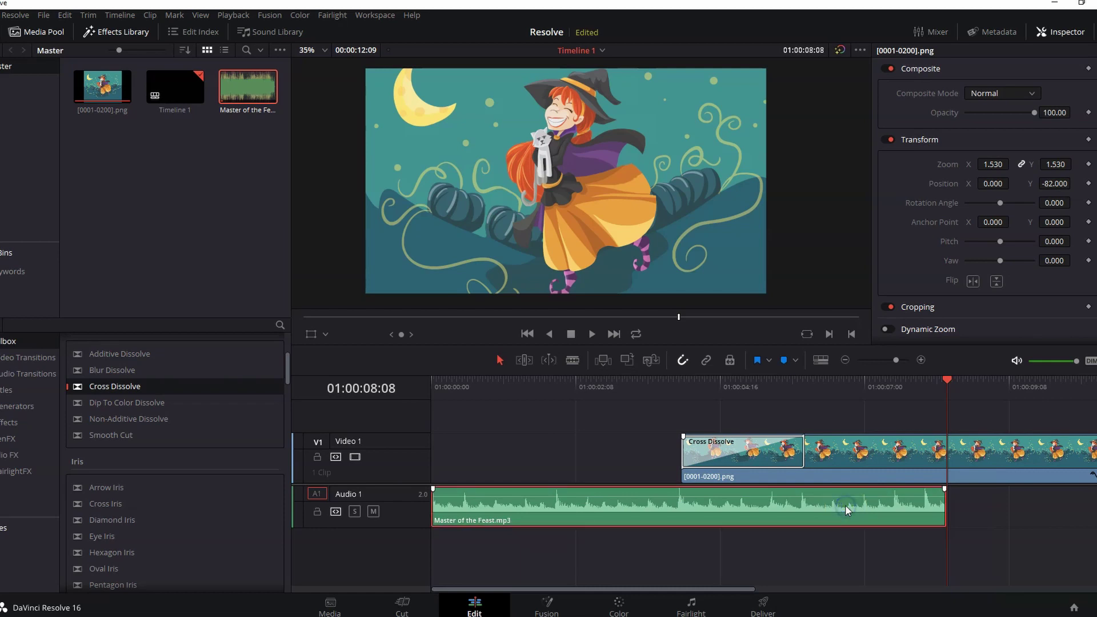
key(Delete)
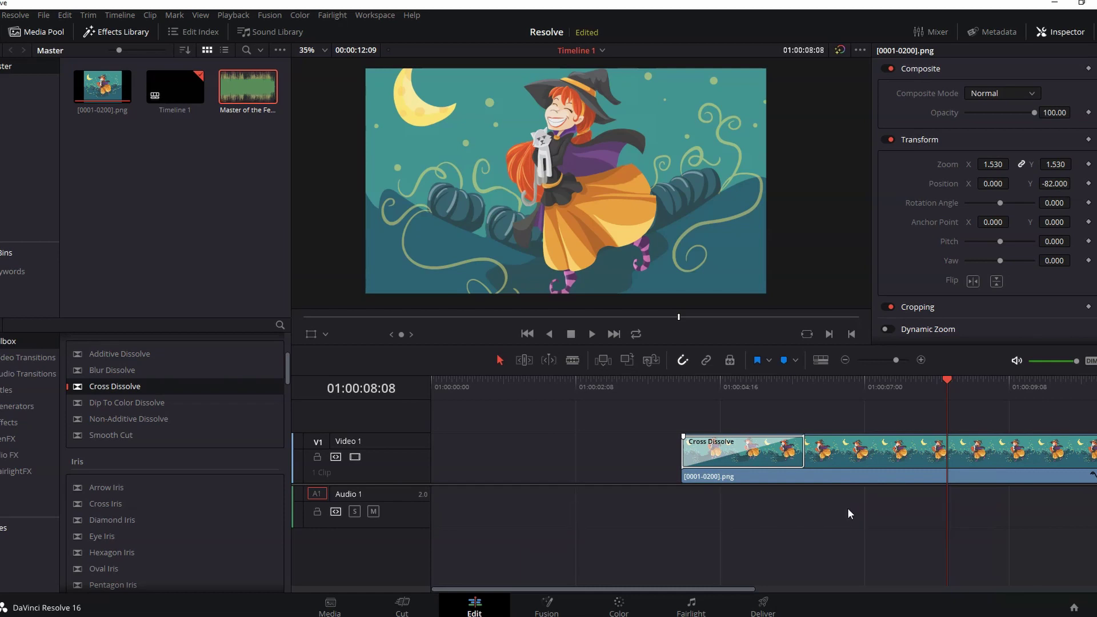
- Restore the deleted music clip and lower its clip volume to -24.65 dB
key(ctrl+z)
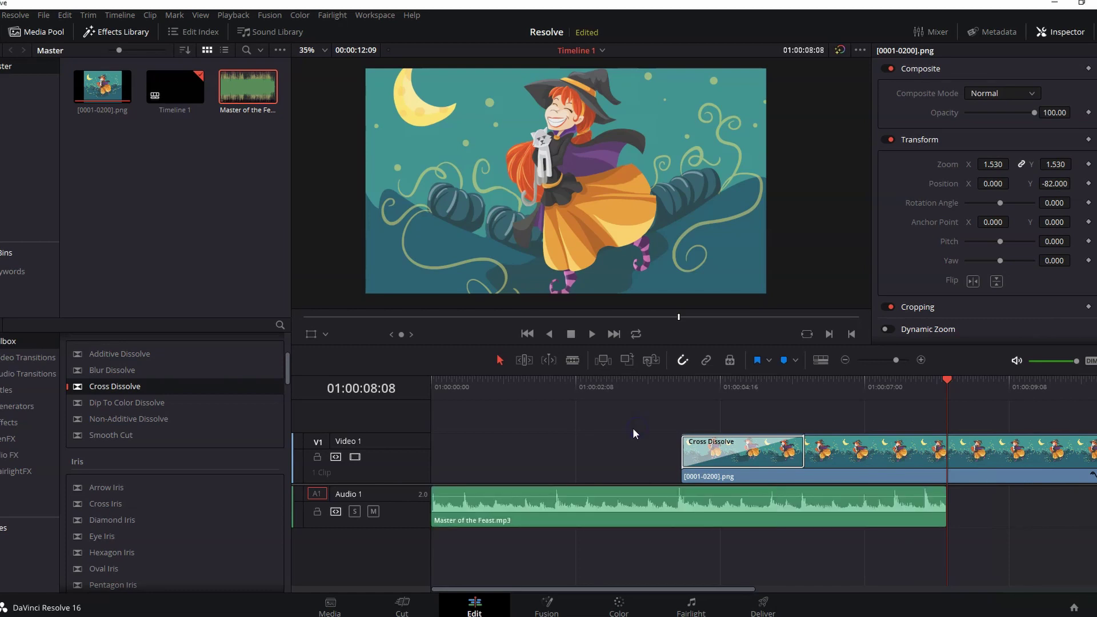
click(785, 505)
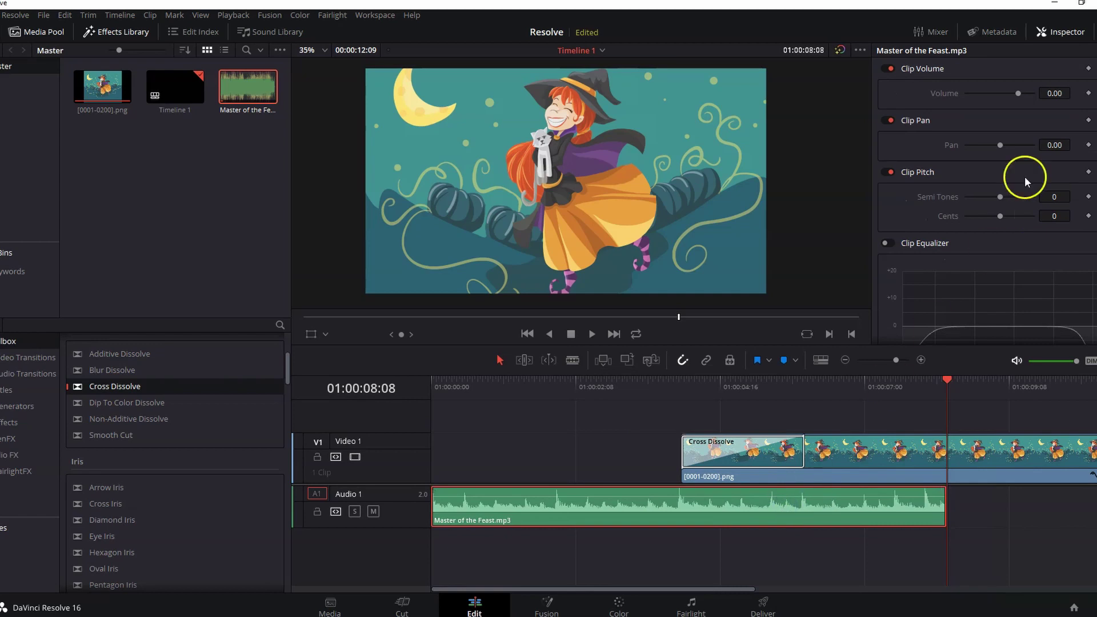
drag(1020, 91, 1013, 93)
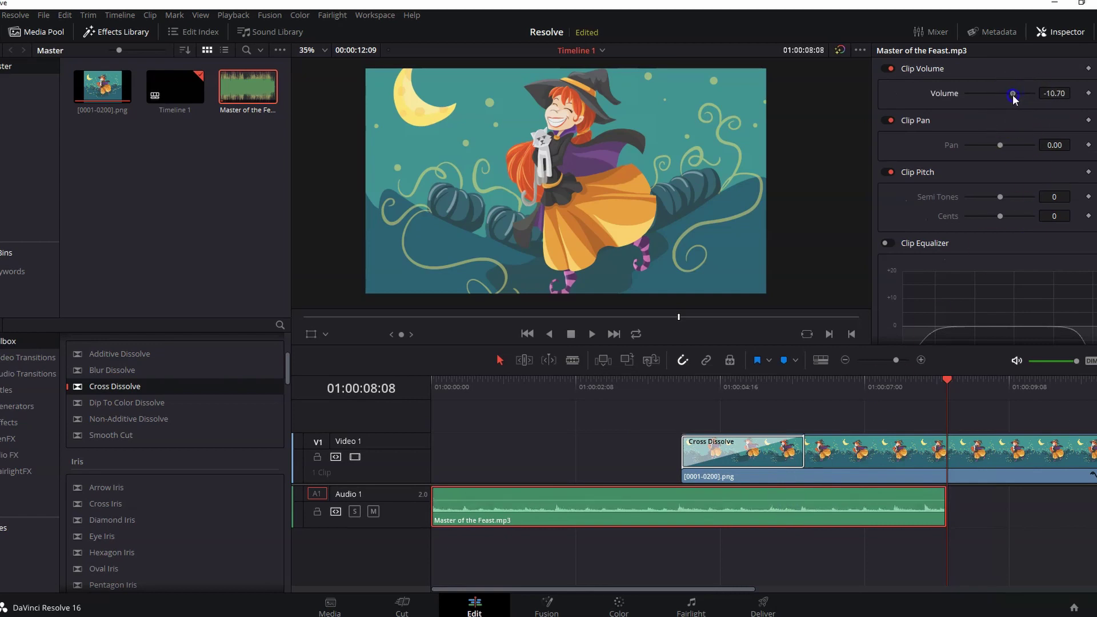
drag(749, 502, 747, 508)
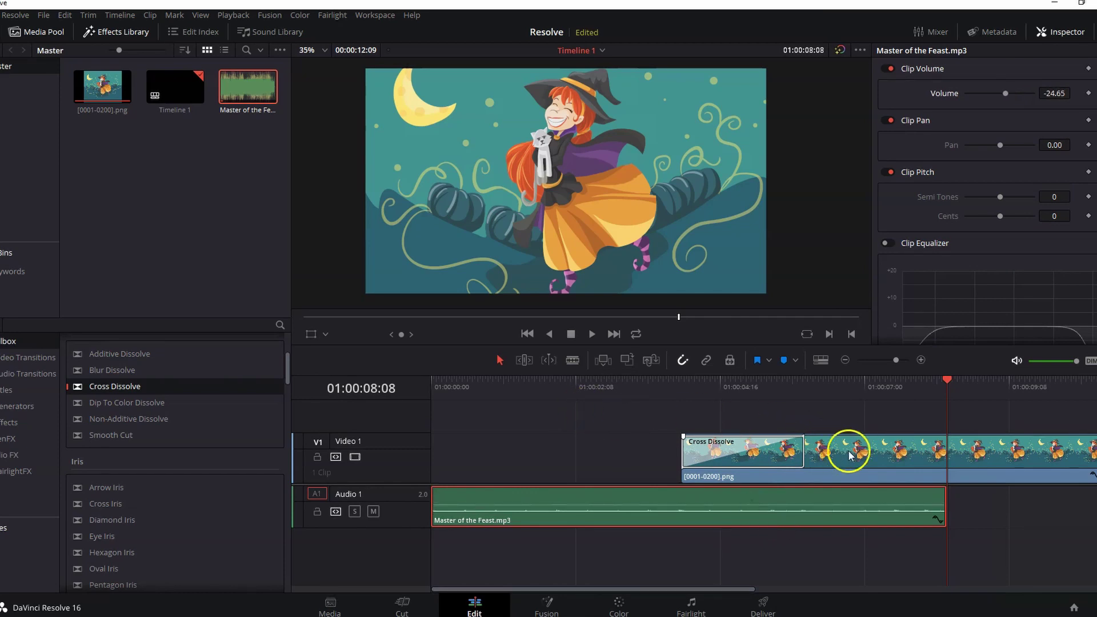
- Move the frame sequence back to the timeline start and add a Text title on Video 2
drag(830, 448, 580, 454)
drag(288, 379, 281, 461)
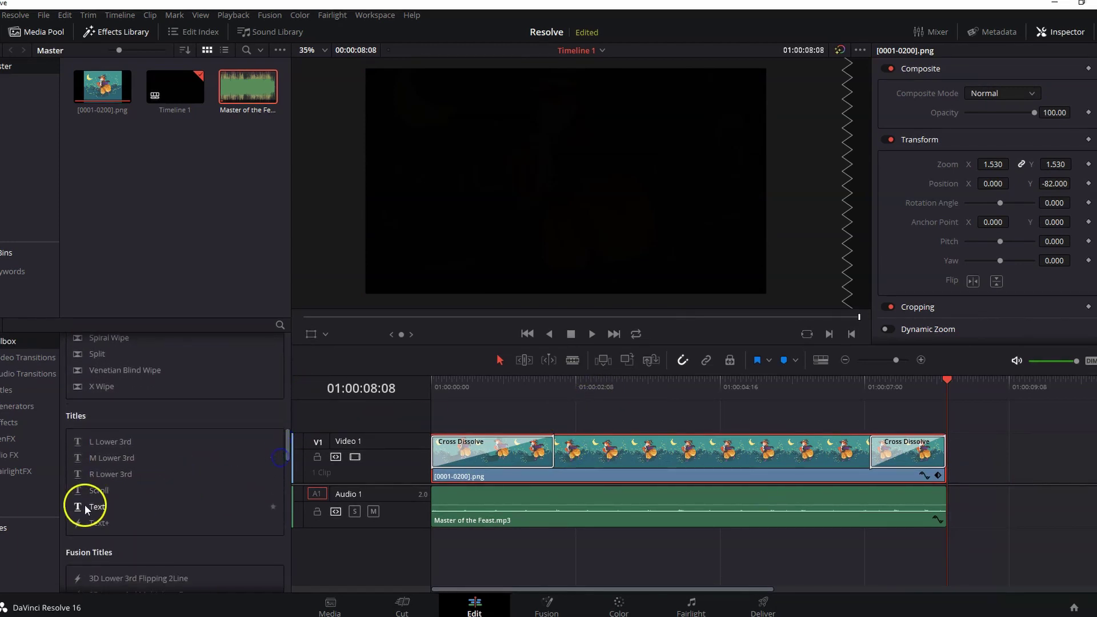
drag(97, 507, 553, 442)
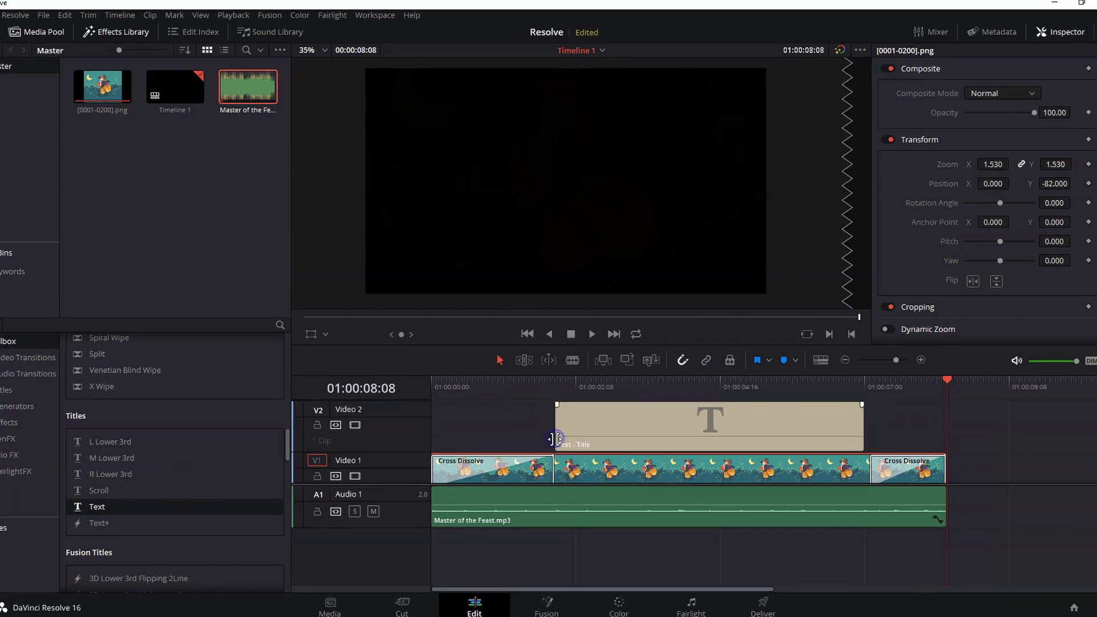
- Replace the placeholder 'Title' text with 'Resolve tutorial' on the title clip
click(597, 382)
click(646, 455)
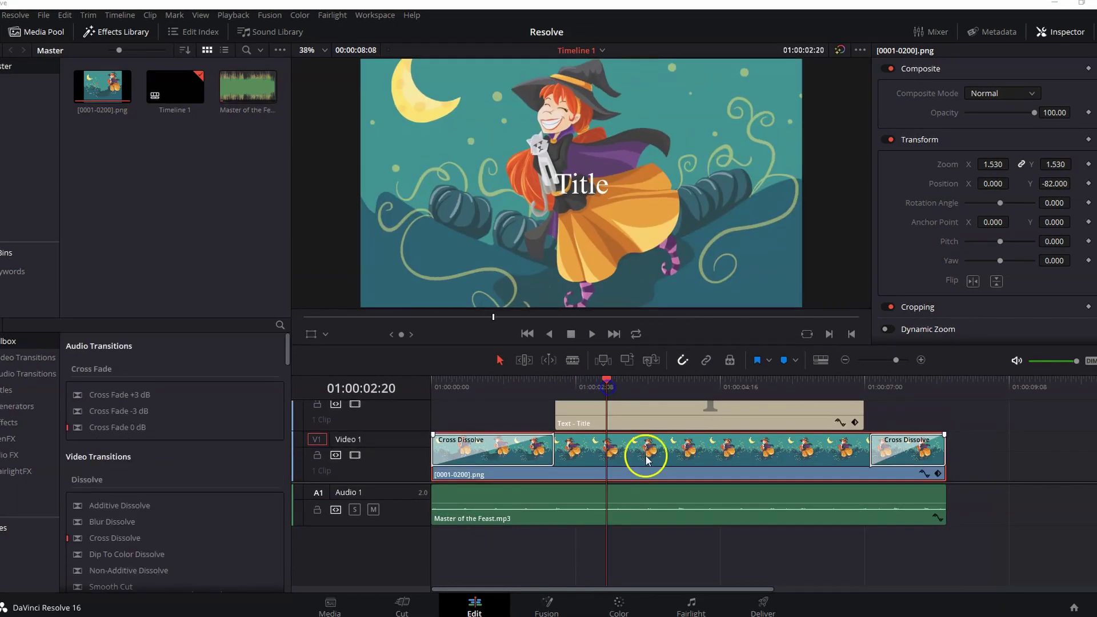
click(668, 411)
drag(909, 122, 862, 123)
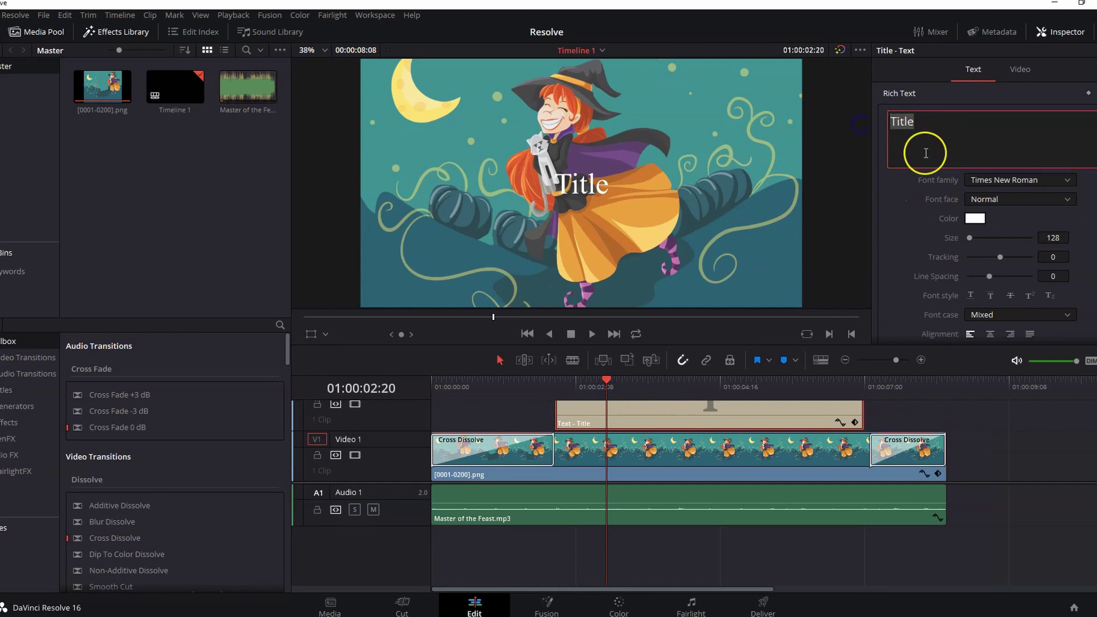
text(Re)
key(BackSpace)
text(esolve)
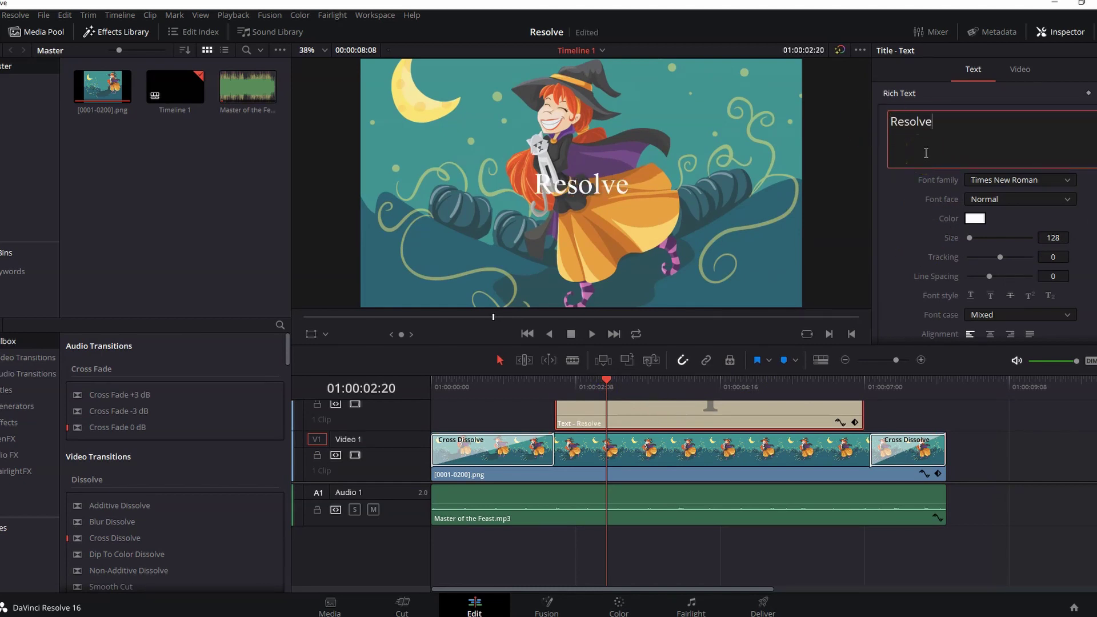
text( tutorial)
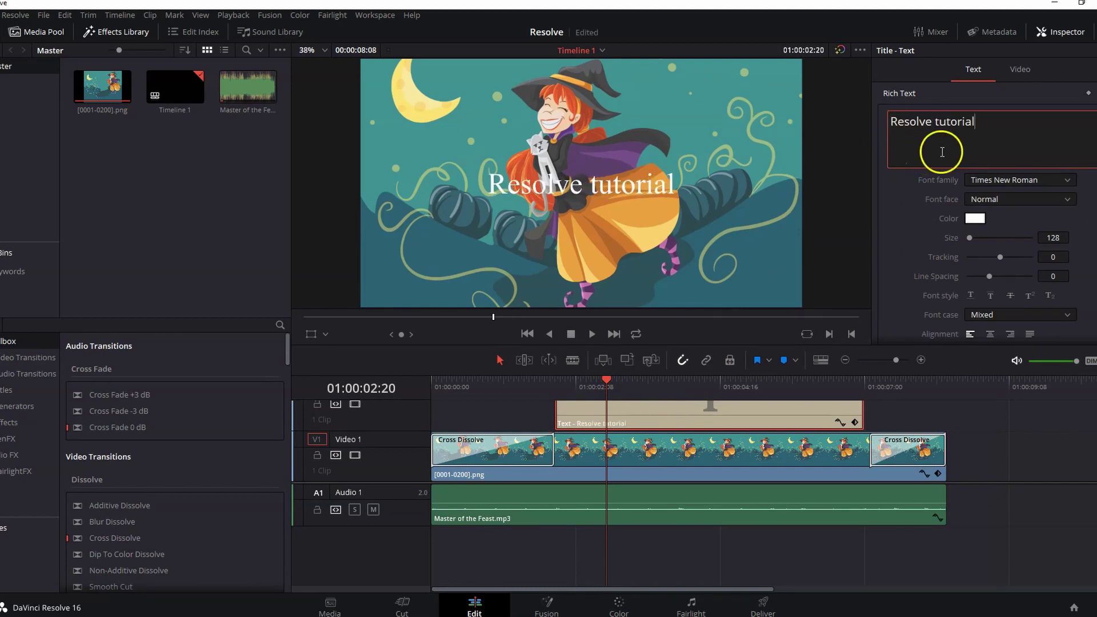
- Lower the title in the frame and offset its drop shadow horizontally to 3
scroll(992, 200, down, 3)
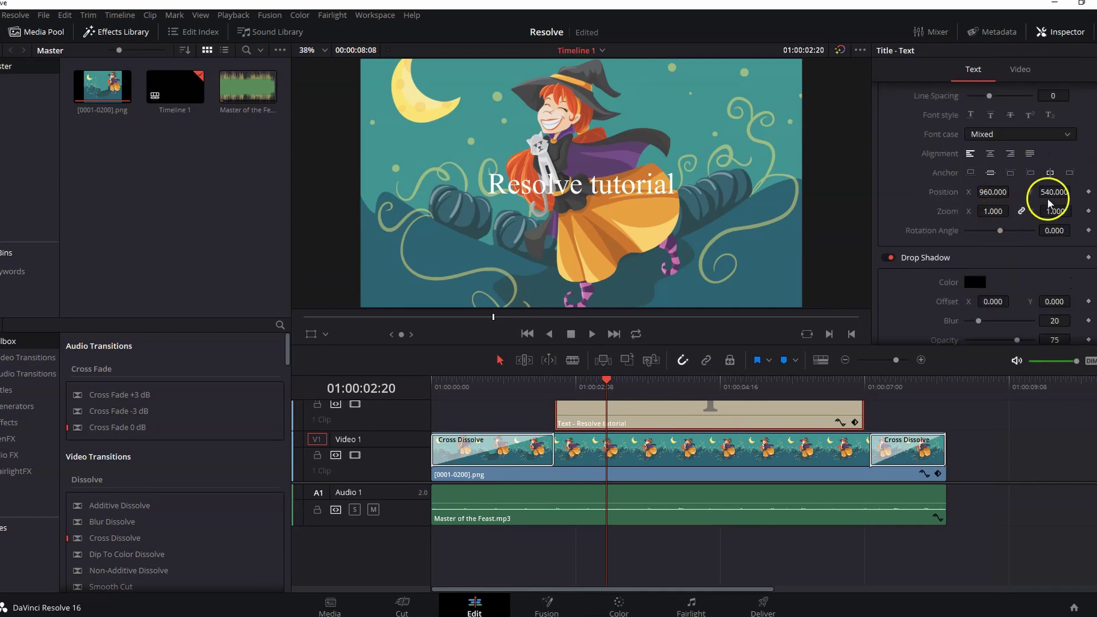
drag(1054, 196, 817, 298)
scroll(995, 189, down, 1)
scroll(983, 243, down, 1)
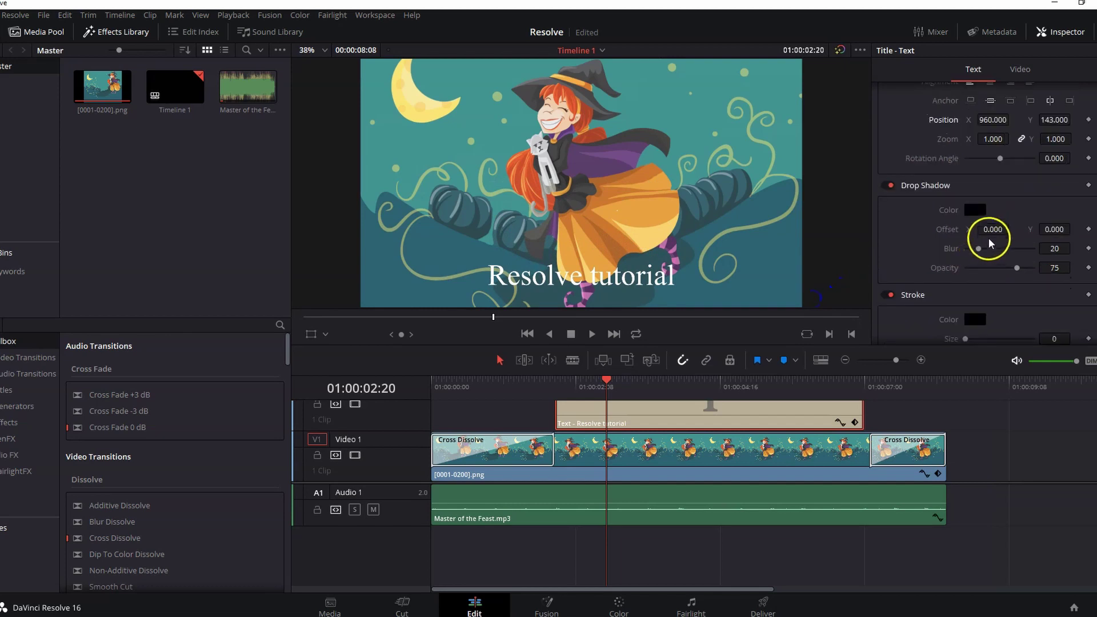
mouse_move(993, 230)
mouse_down()
mouse_move(972, 269)
mouse_move(965, 255)
mouse_move(997, 252)
mouse_move(972, 275)
mouse_move(995, 252)
mouse_move(985, 254)
mouse_up()
- Put a dark background box behind the title: width 0.522, height 0.174, opacity 36
scroll(988, 240, down, 2)
scroll(979, 260, down, 3)
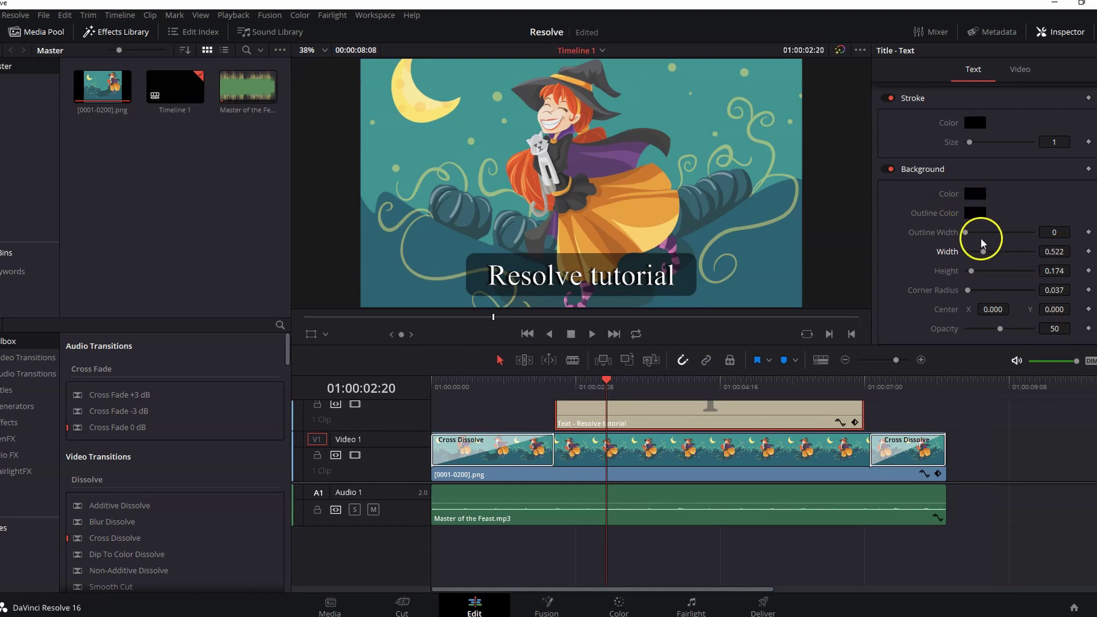
drag(1000, 330, 993, 323)
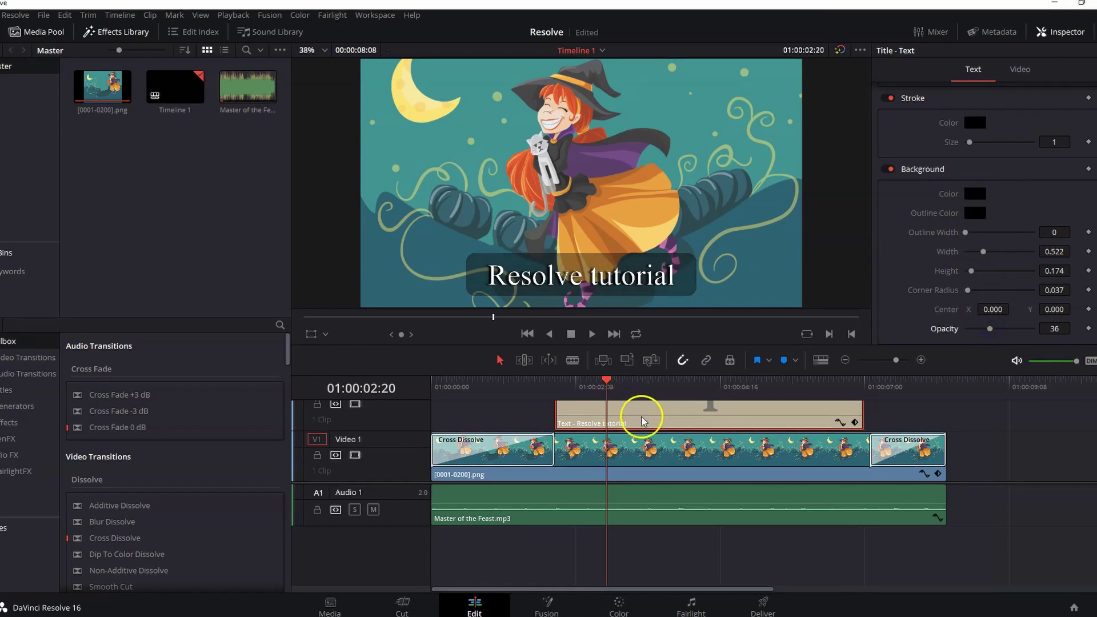
- At 01:00:00:15, set the witch clip's zoom to 1.750 and position to -145, -367
click(652, 457)
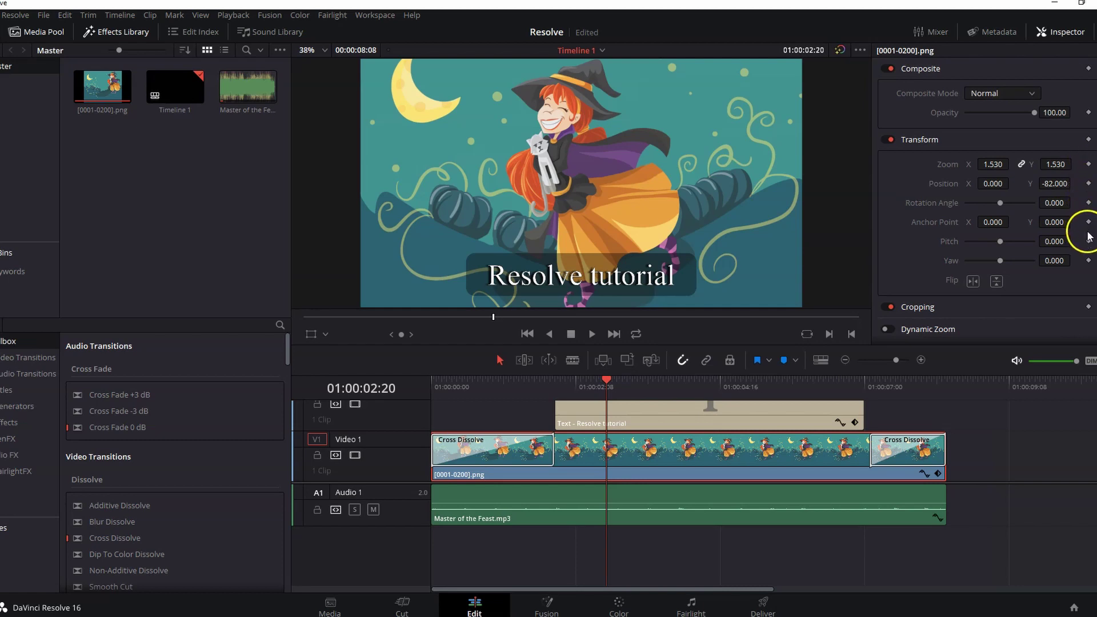
scroll(1089, 237, down, 1)
scroll(1090, 237, up, 1)
click(1065, 238)
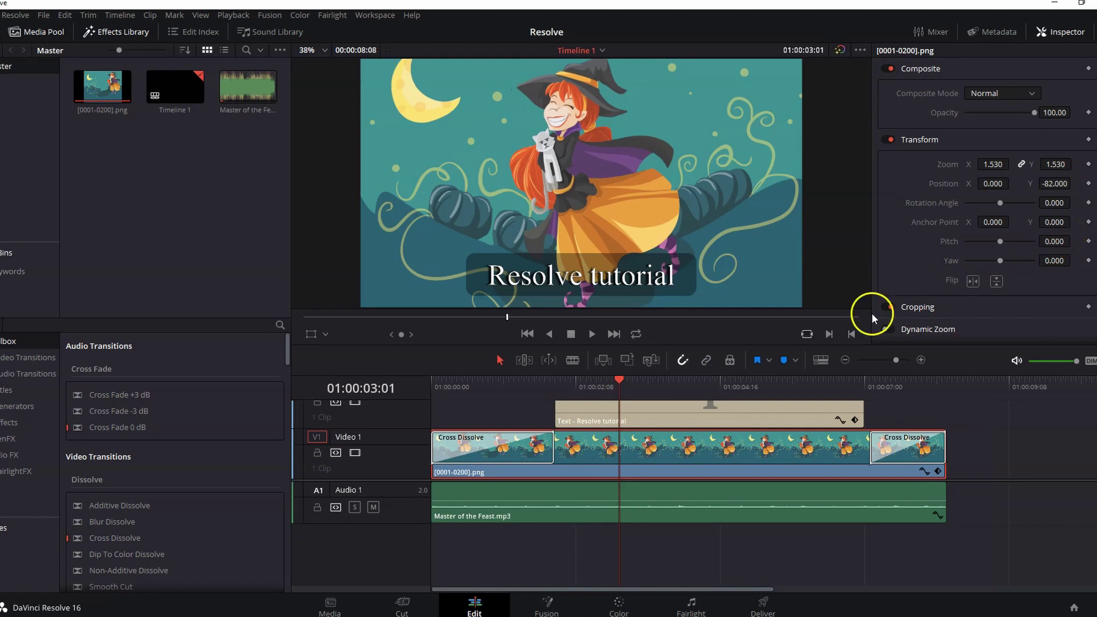
drag(626, 393, 470, 389)
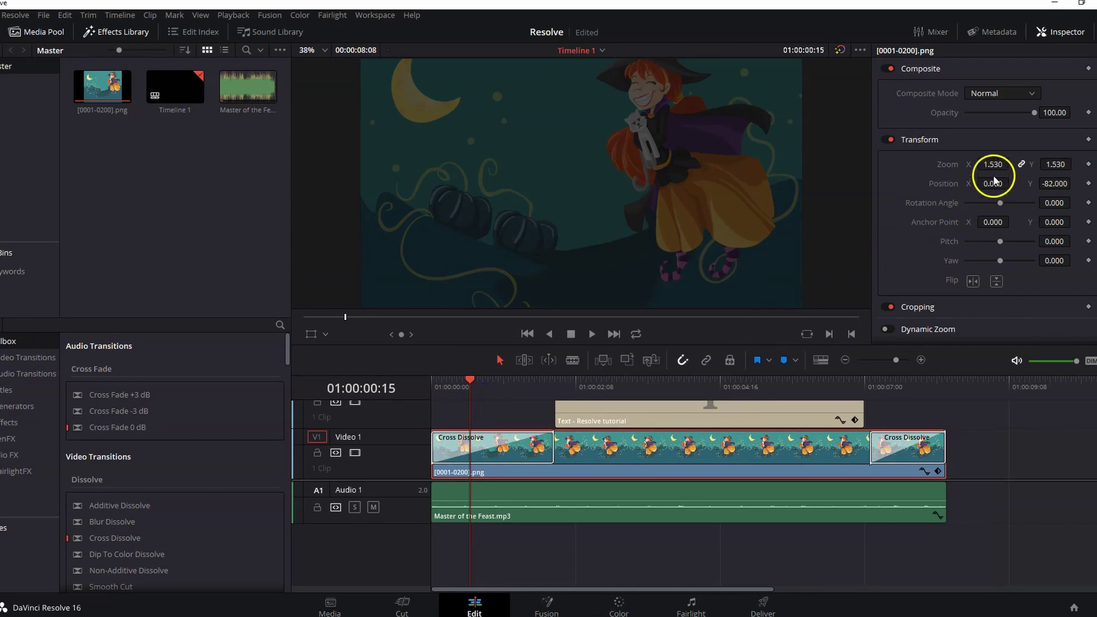
drag(993, 164, 1071, 183)
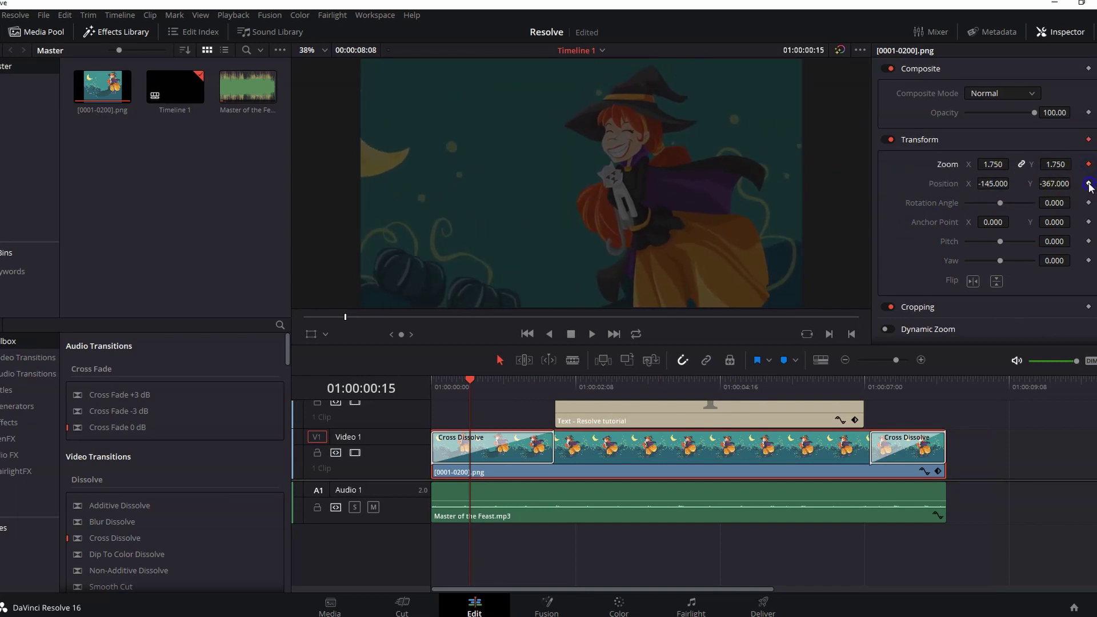
- Keyframe the opening transform, then keyframe zoom 1.500 and position 0, -88 at 01:00:07:16
click(1089, 184)
drag(480, 380, 906, 377)
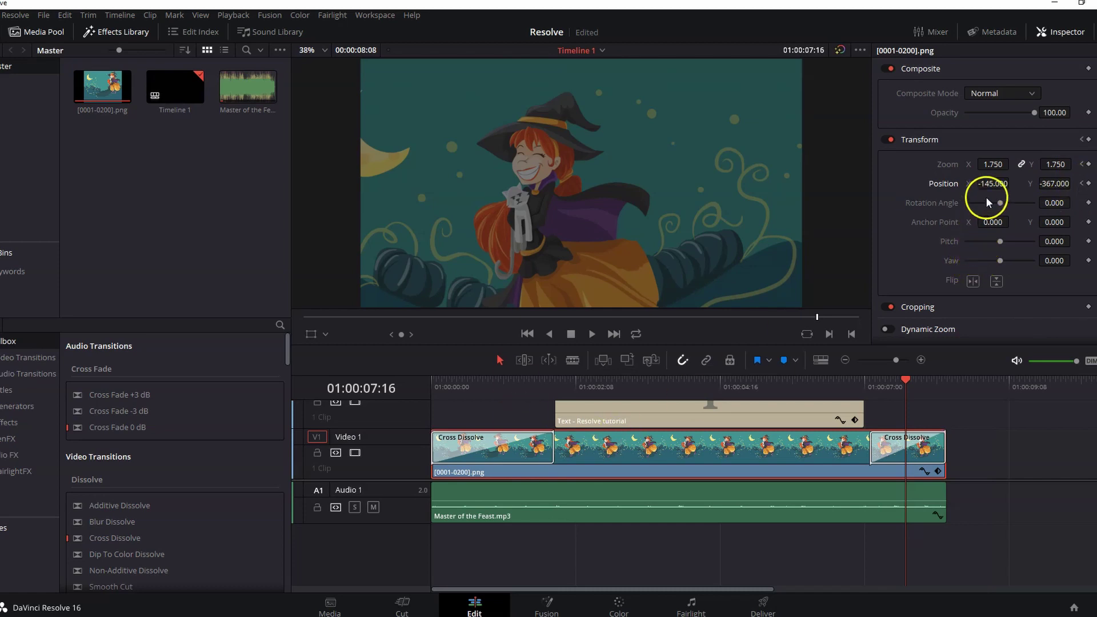
drag(997, 171, 588, 451)
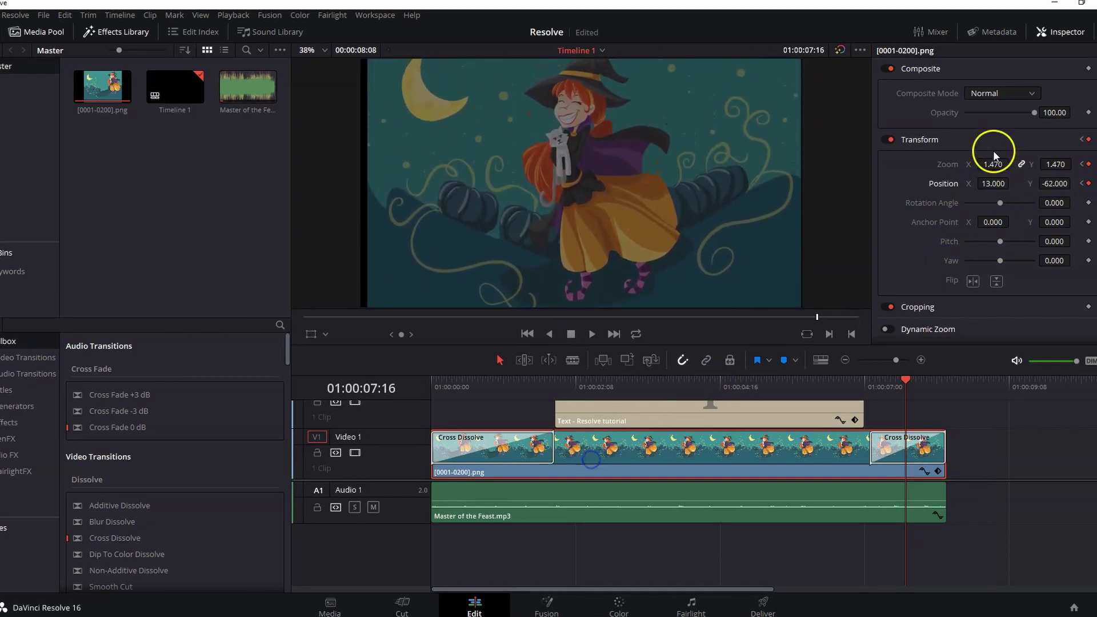
drag(989, 183, 1036, 183)
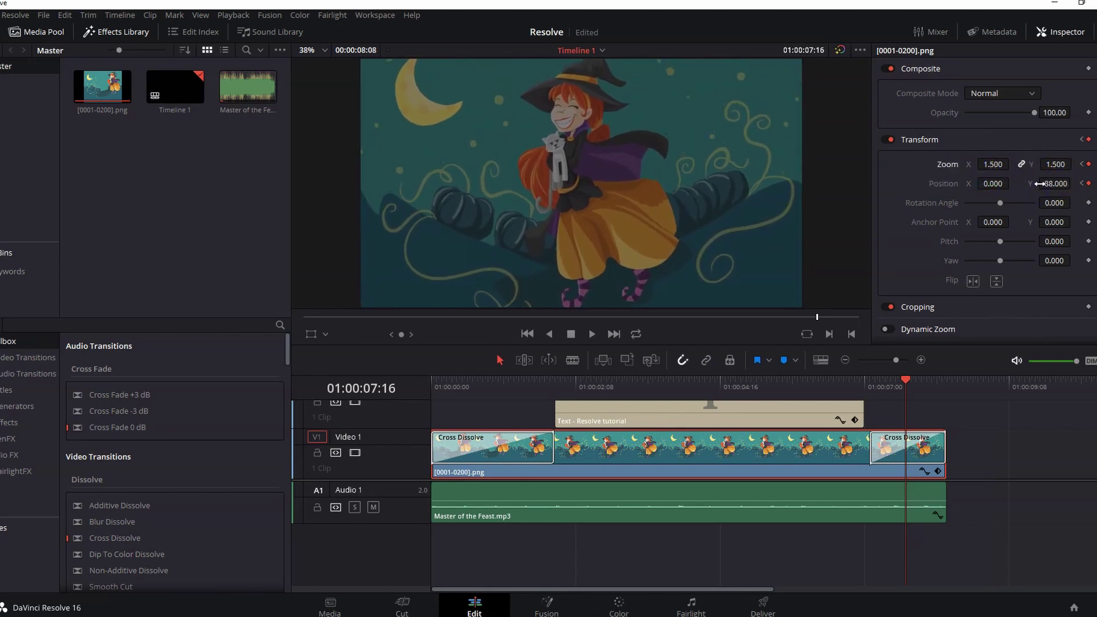
- Jump back and forth between the two zoom keyframes to compare their values
click(1081, 164)
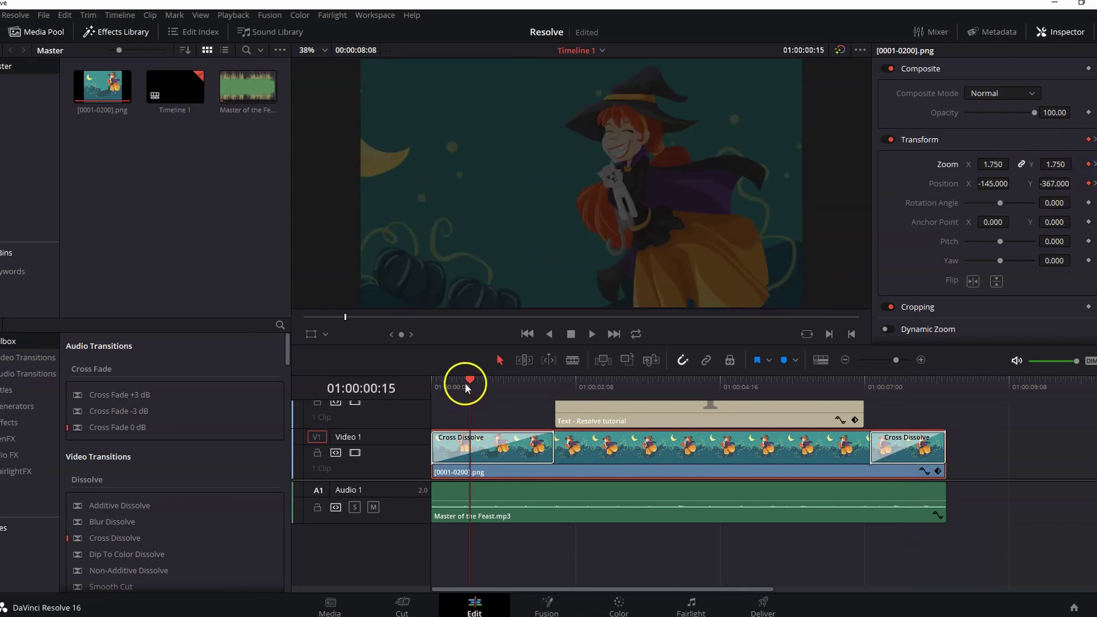
click(1094, 164)
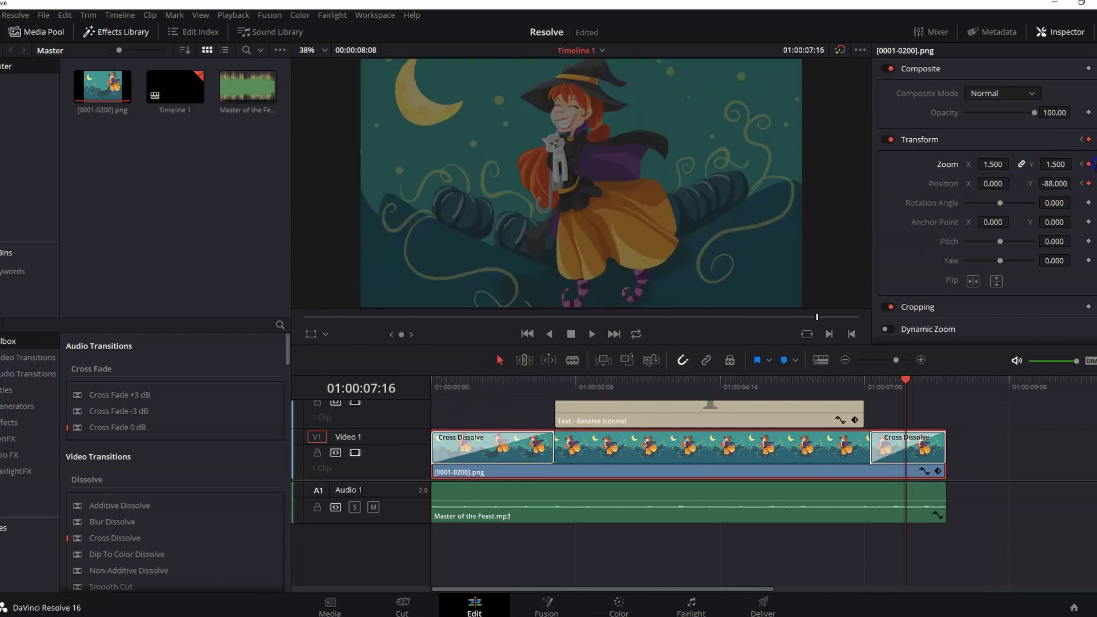
click(1082, 165)
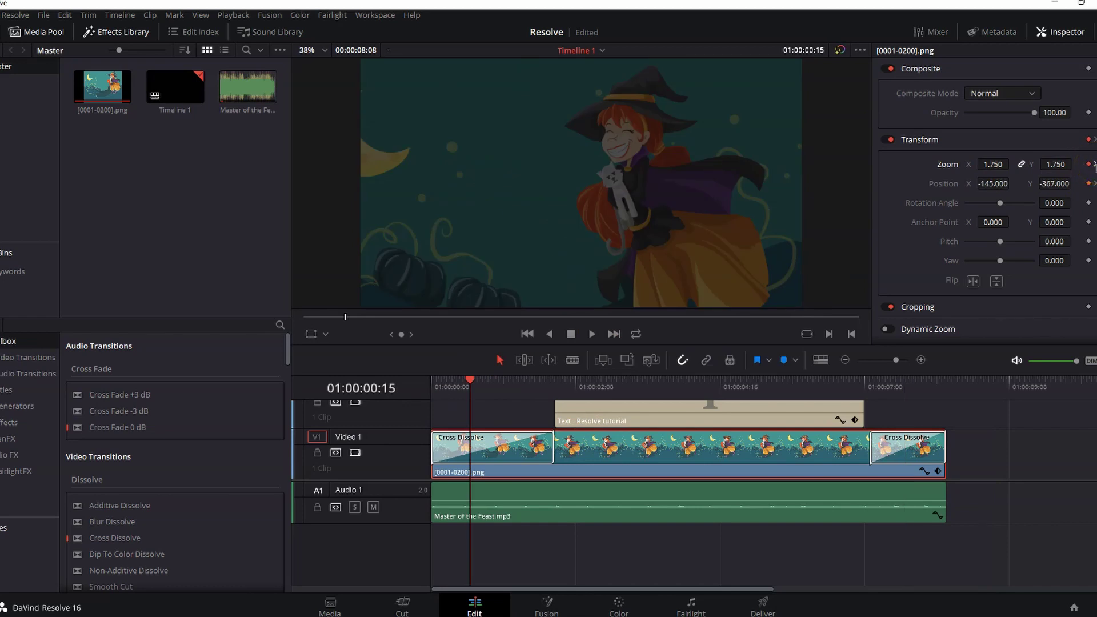
click(1095, 165)
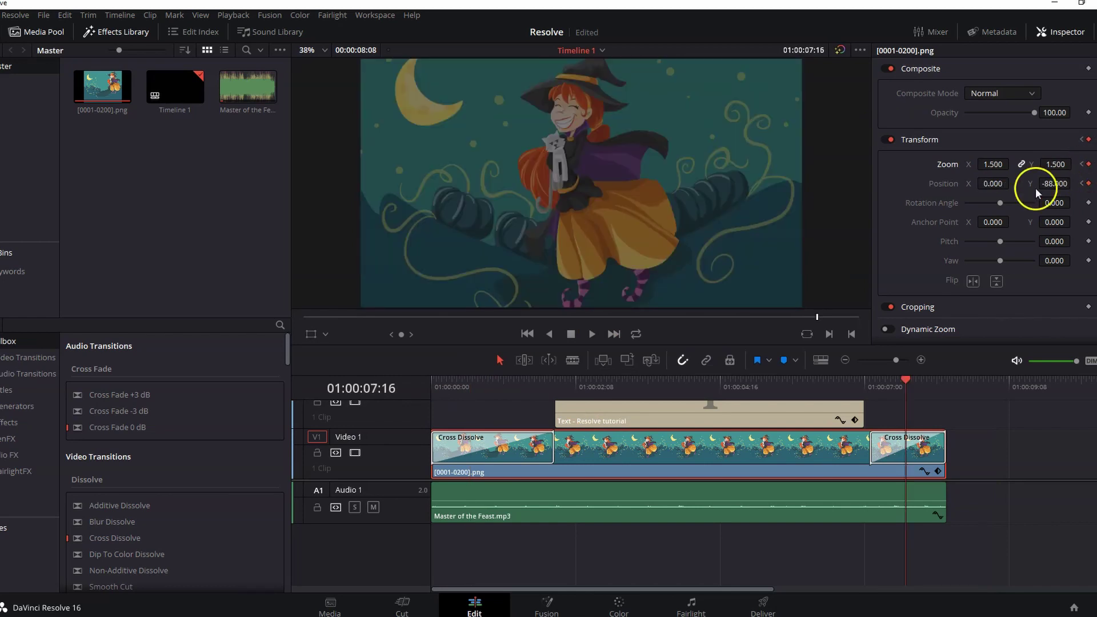
- Retime the opening keyframe in the clip's Transform lane and play the zoom from the start
click(938, 471)
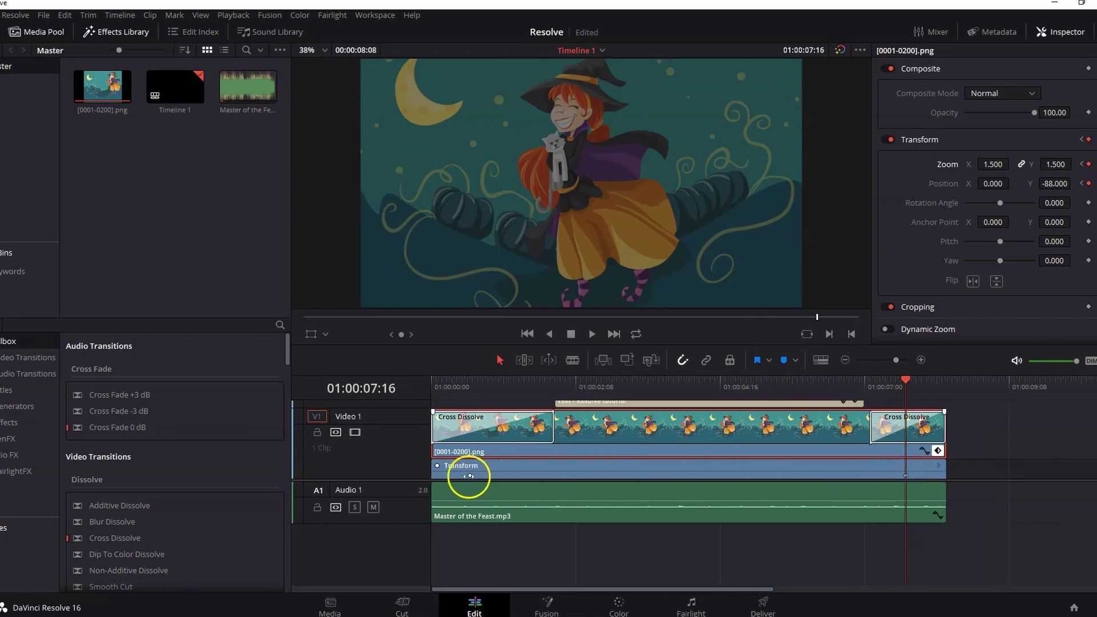
mouse_move(469, 476)
mouse_down()
mouse_move(481, 476)
mouse_move(457, 476)
mouse_move(514, 475)
mouse_move(462, 476)
mouse_up()
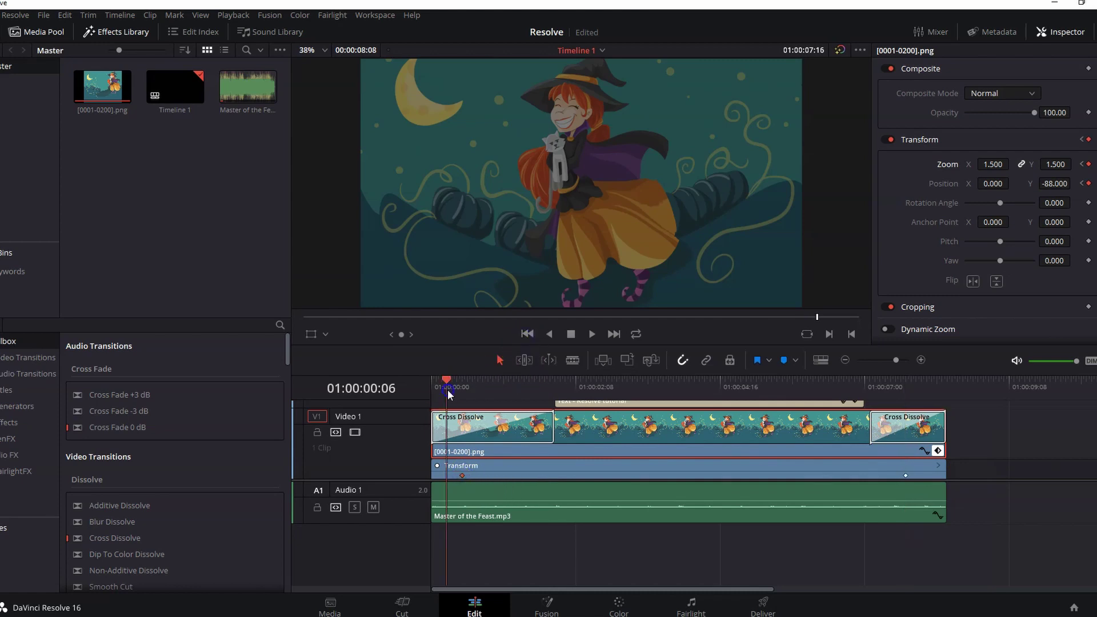
click(446, 390)
click(591, 333)
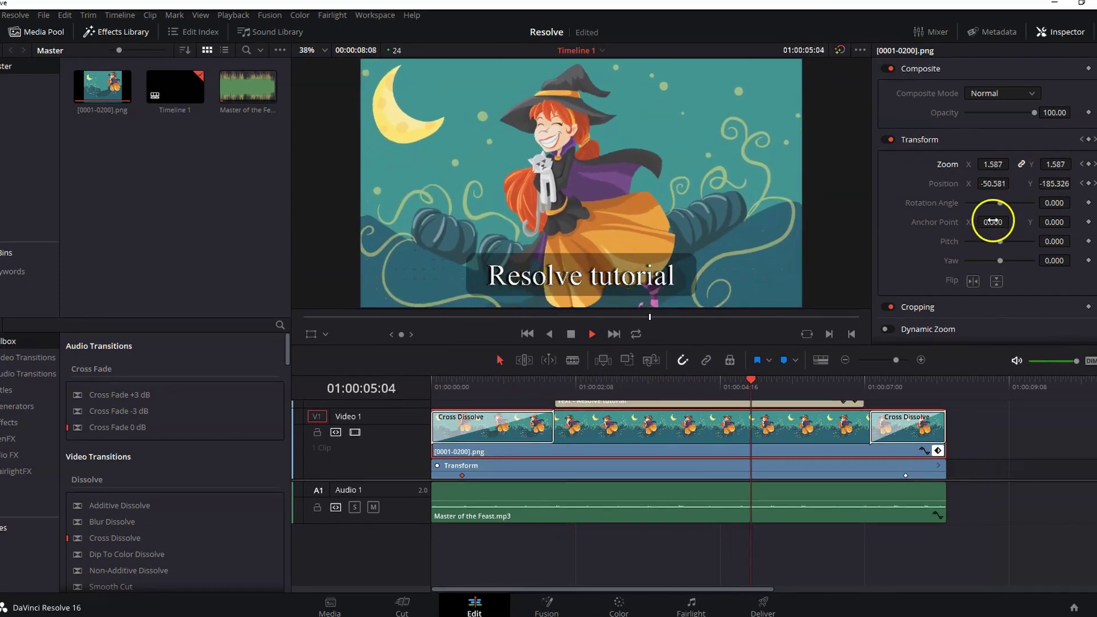
- Keyframe the title's Position Y from 240 near two seconds down to 114 at 01:00:06:14
scroll(819, 440, up, 2)
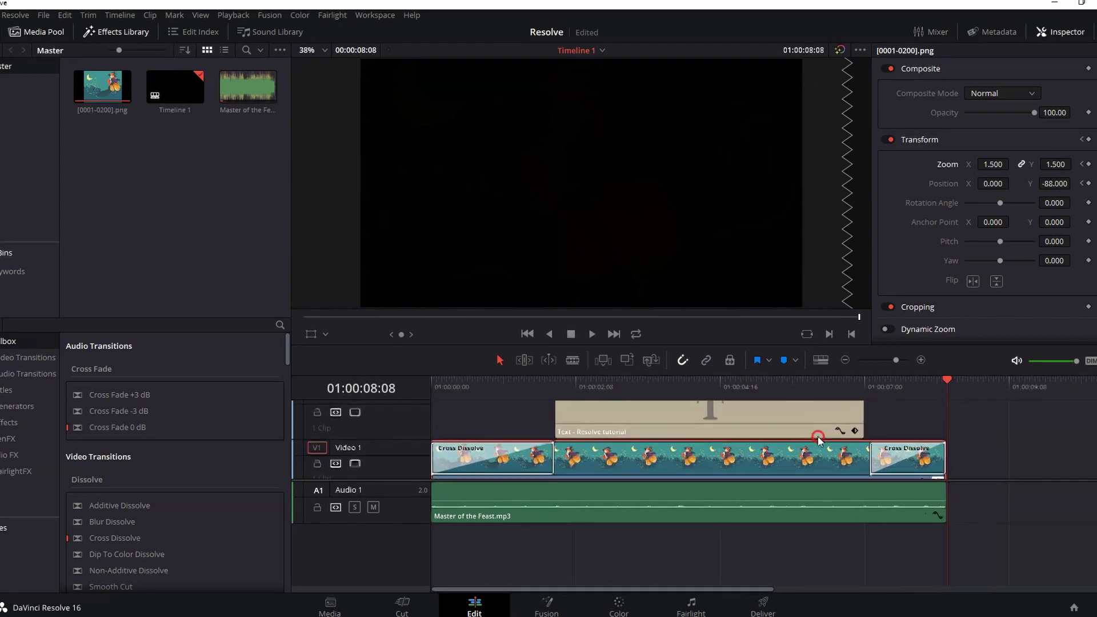
click(819, 438)
click(665, 392)
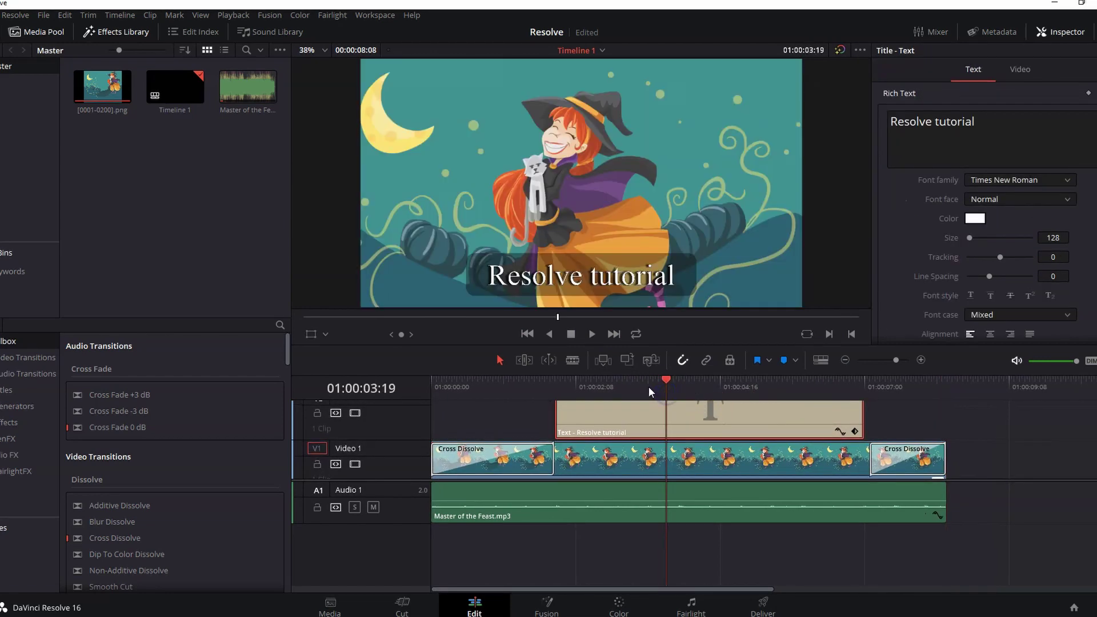
drag(650, 392, 579, 389)
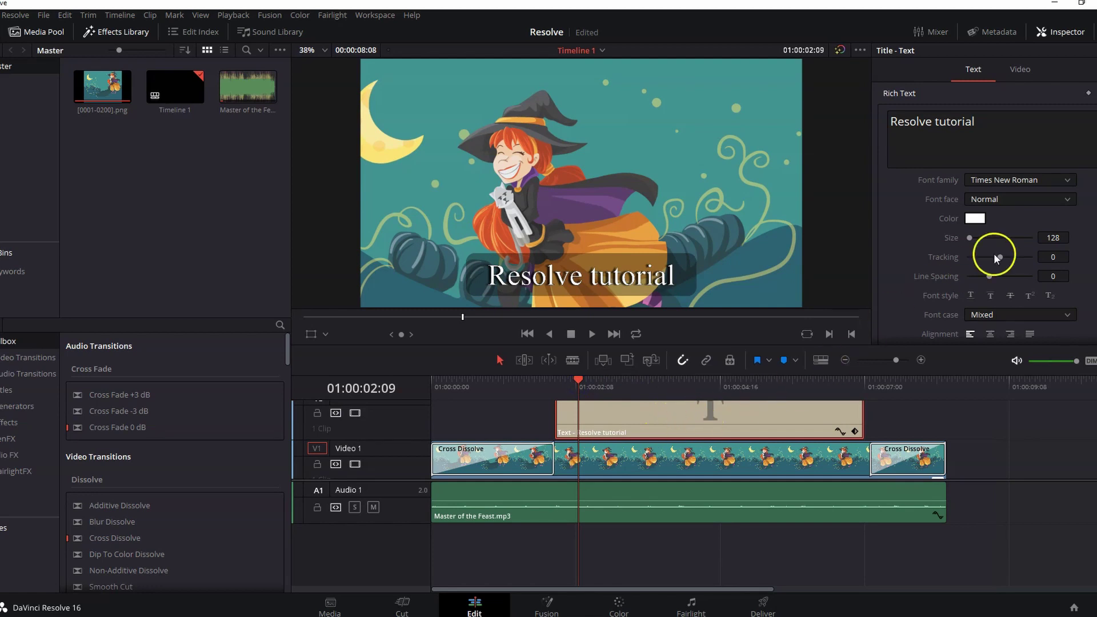
scroll(1017, 220, down, 4)
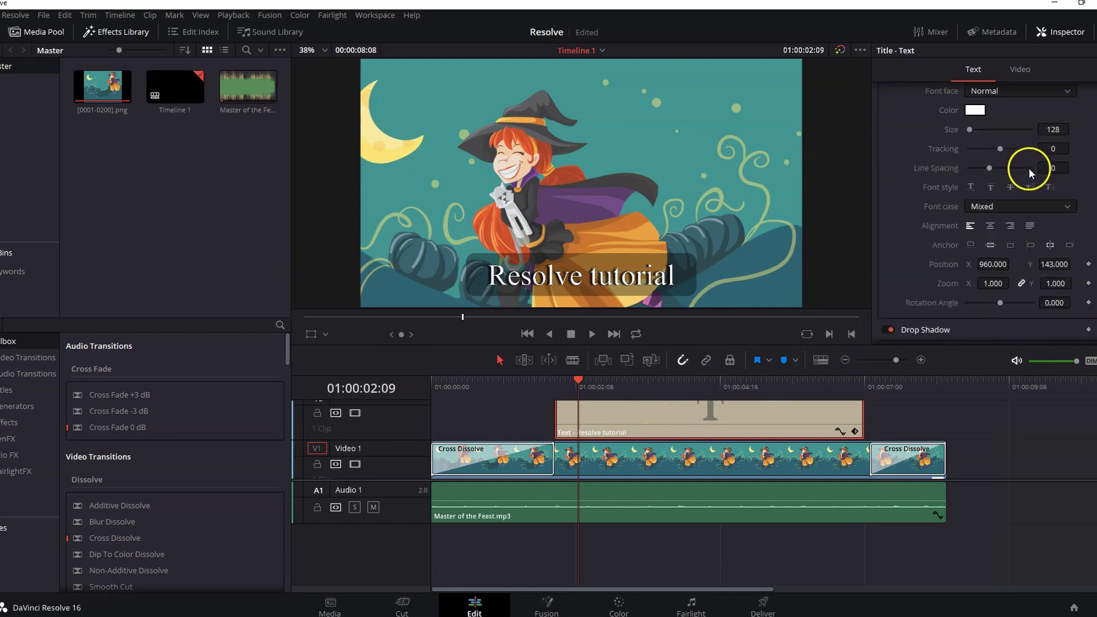
scroll(1026, 260, down, 2)
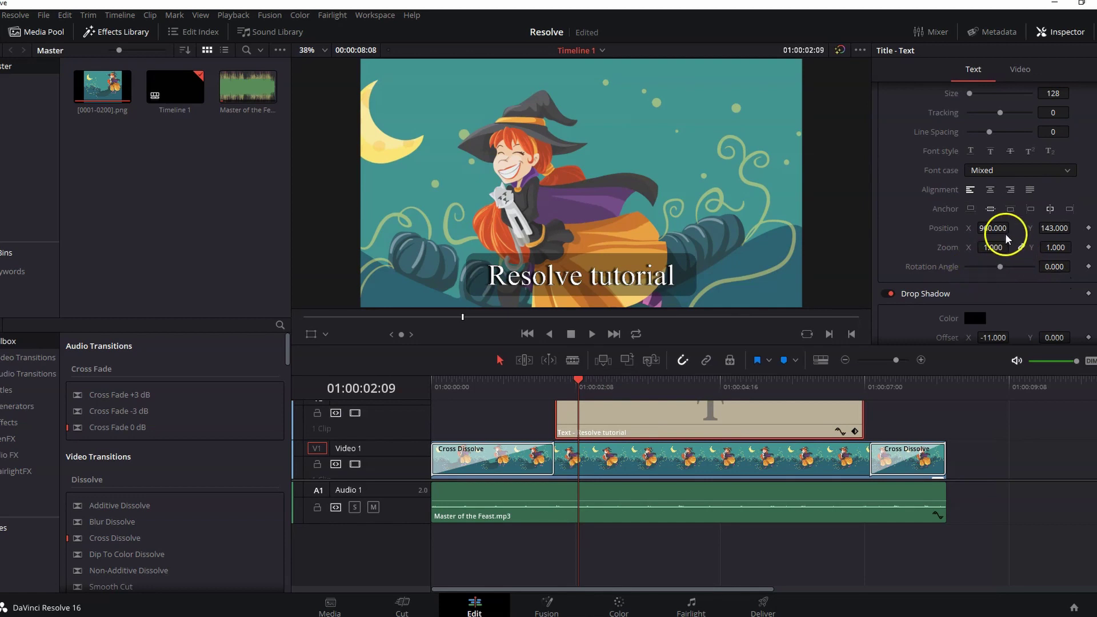
scroll(1007, 241, up, 1)
scroll(770, 417, up, 1)
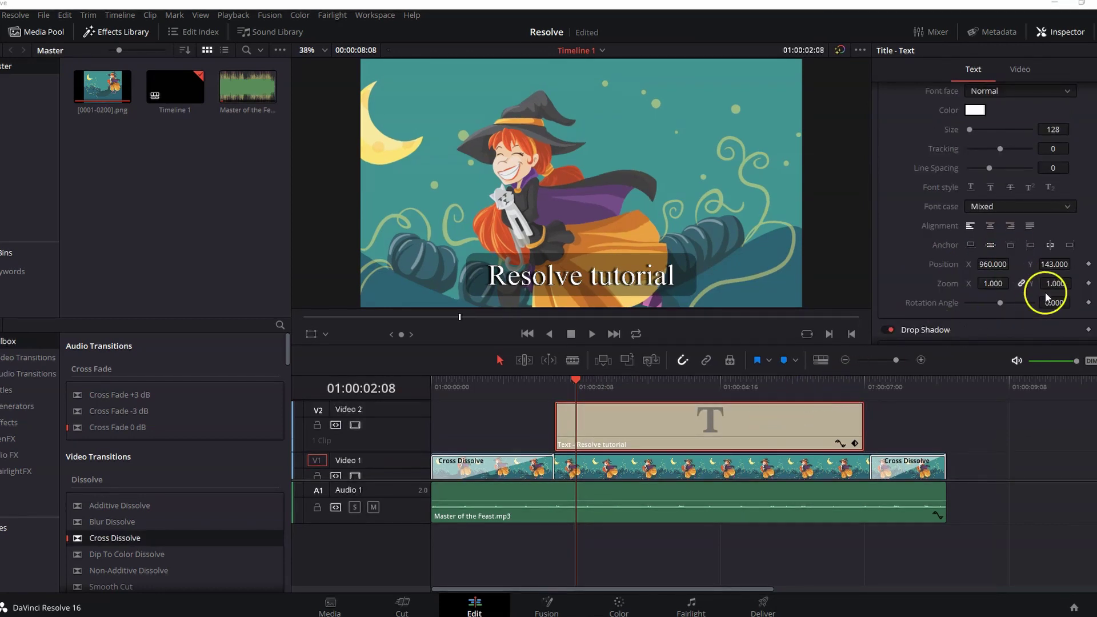
drag(1055, 264, 1096, 258)
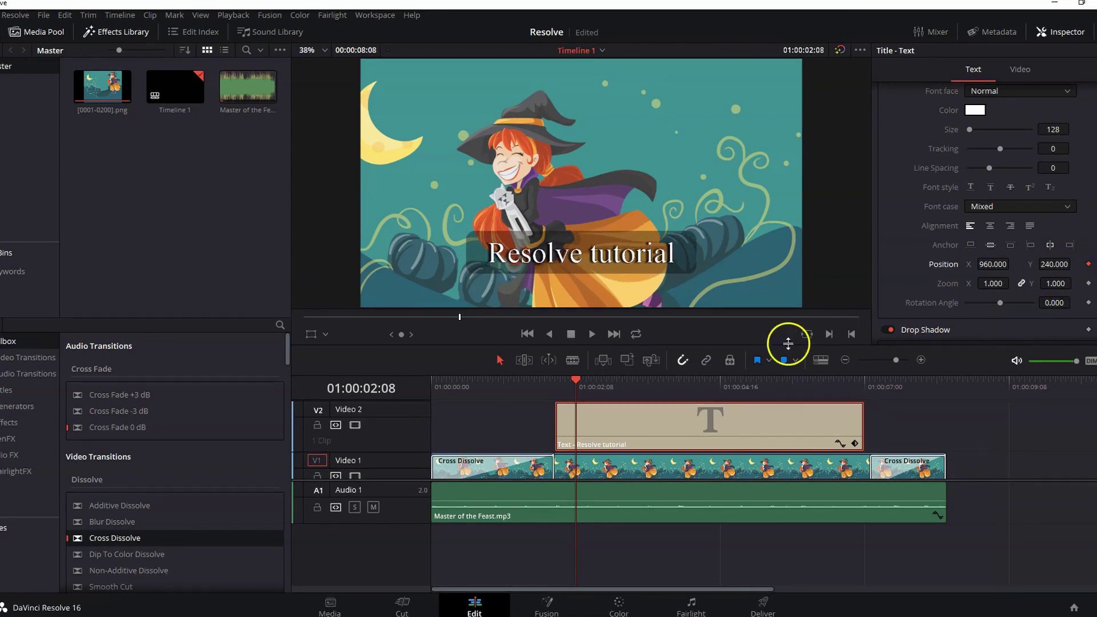
drag(576, 382, 841, 371)
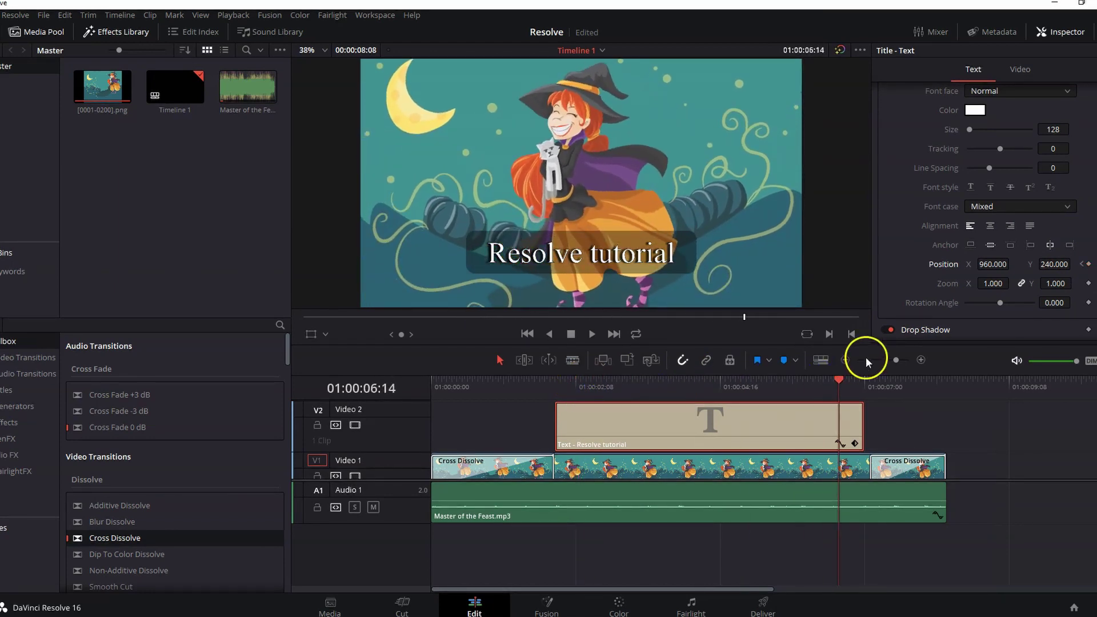
drag(1055, 265, 978, 302)
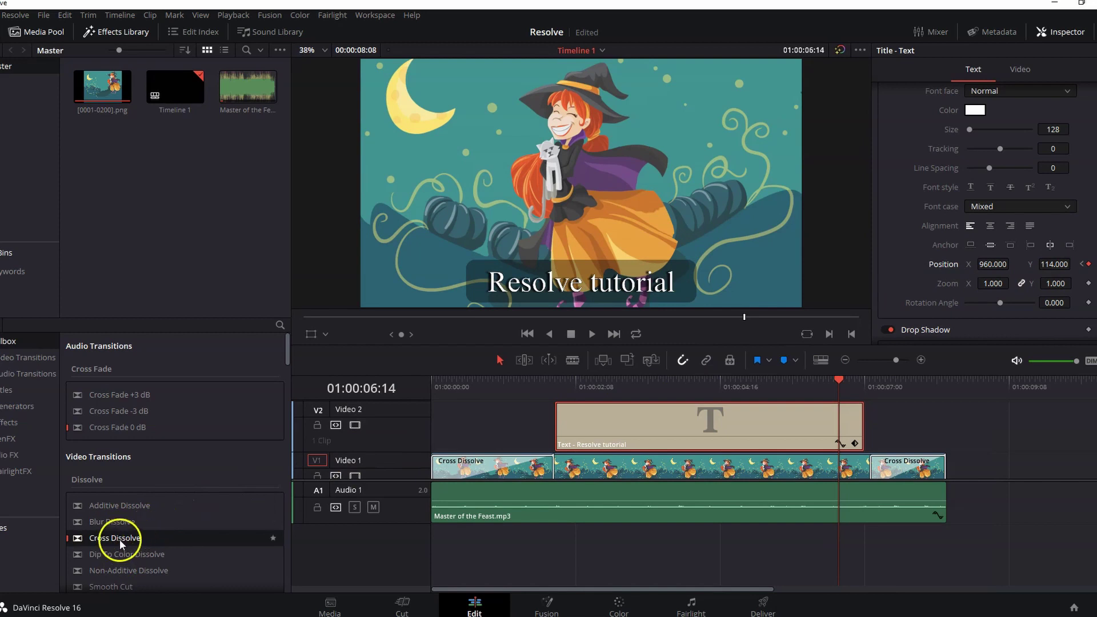
- Add Cross Dissolves to the title clip's start and end, then play the timeline
drag(119, 540, 574, 428)
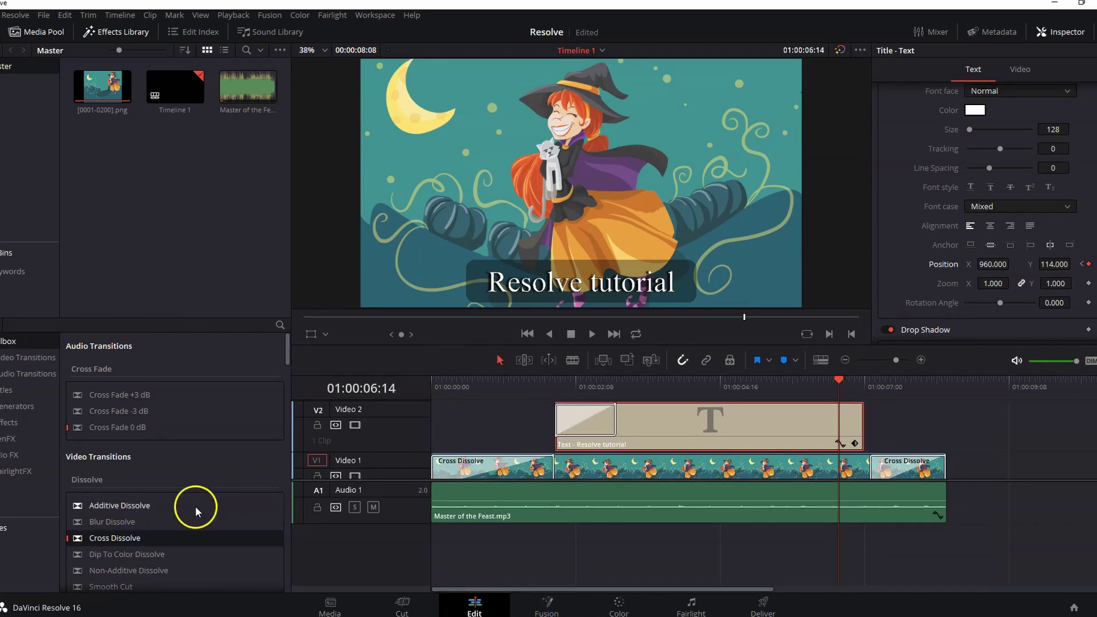
drag(123, 540, 794, 426)
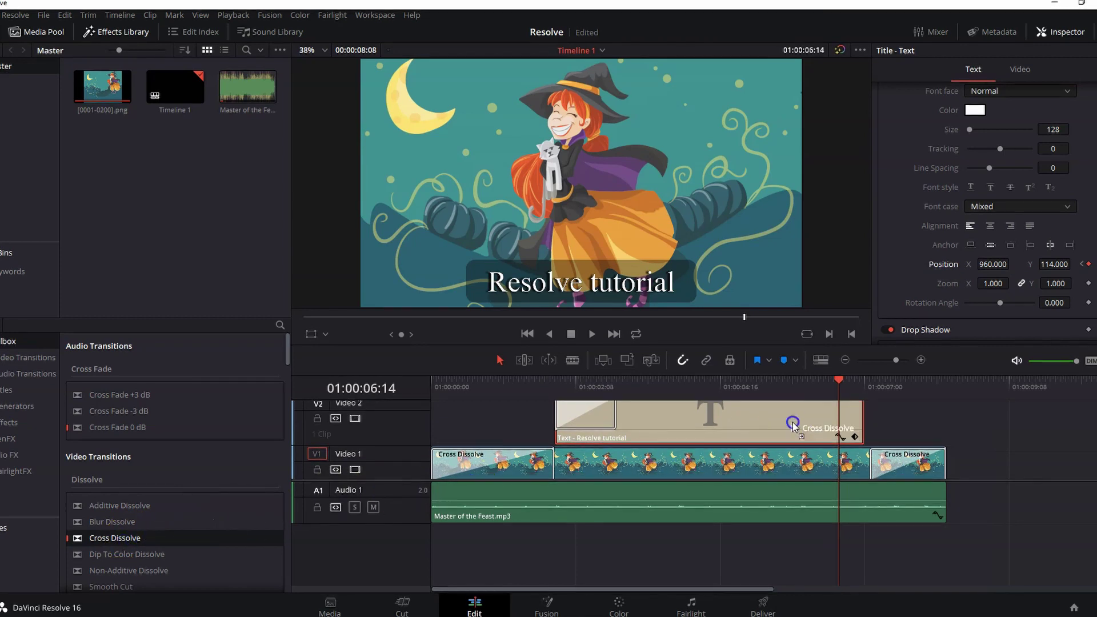
drag(461, 394, 433, 384)
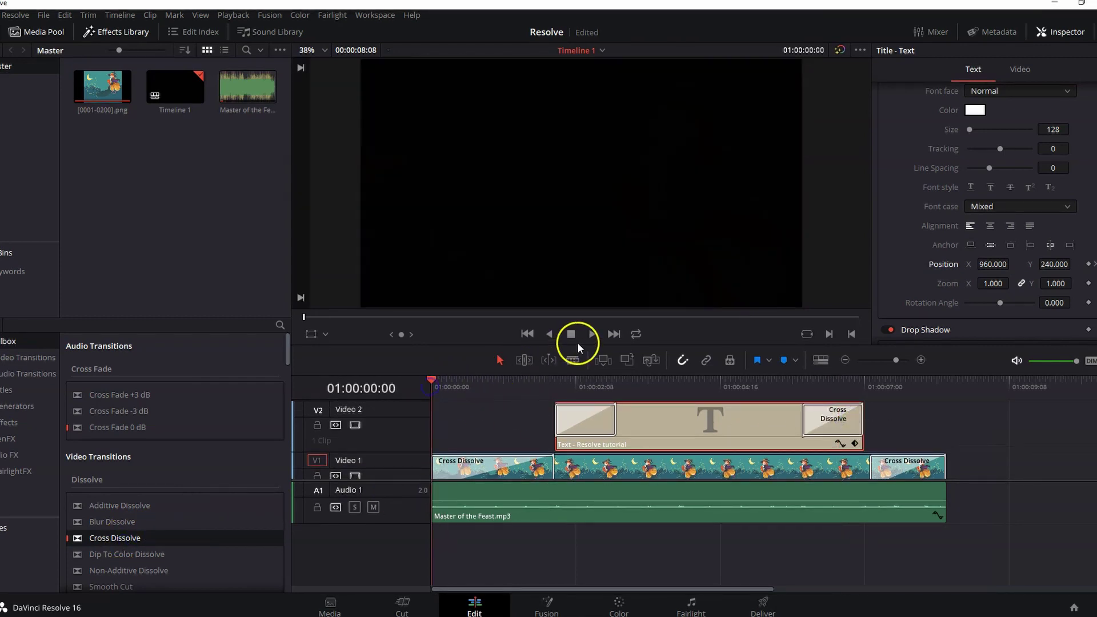
key(space)
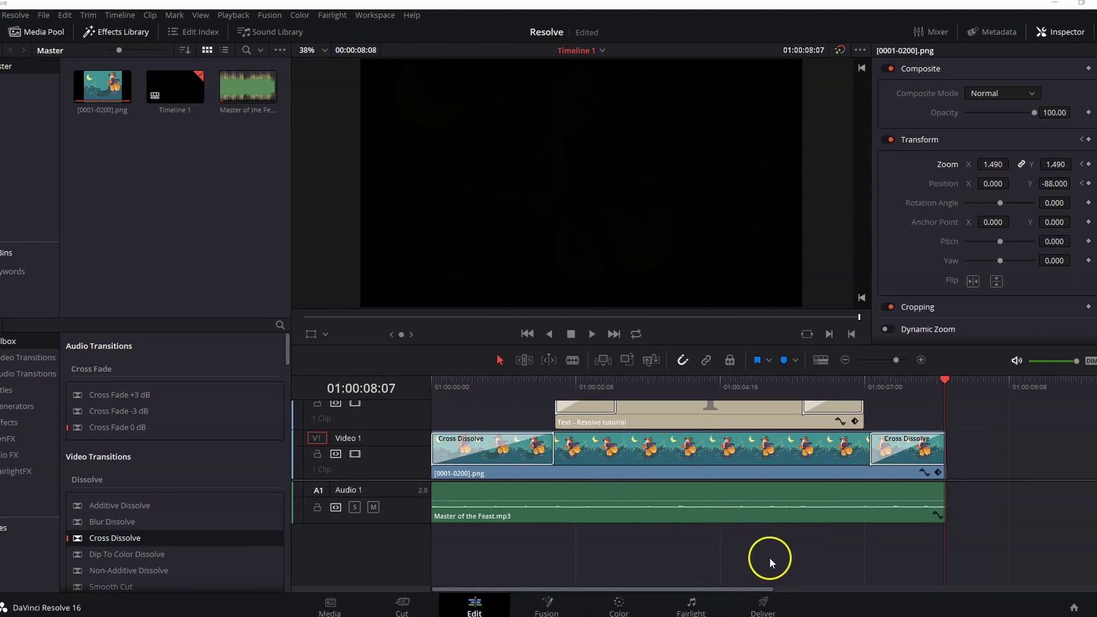
- On the Deliver page, set the render location to F:\Resolve - tutorial
click(761, 612)
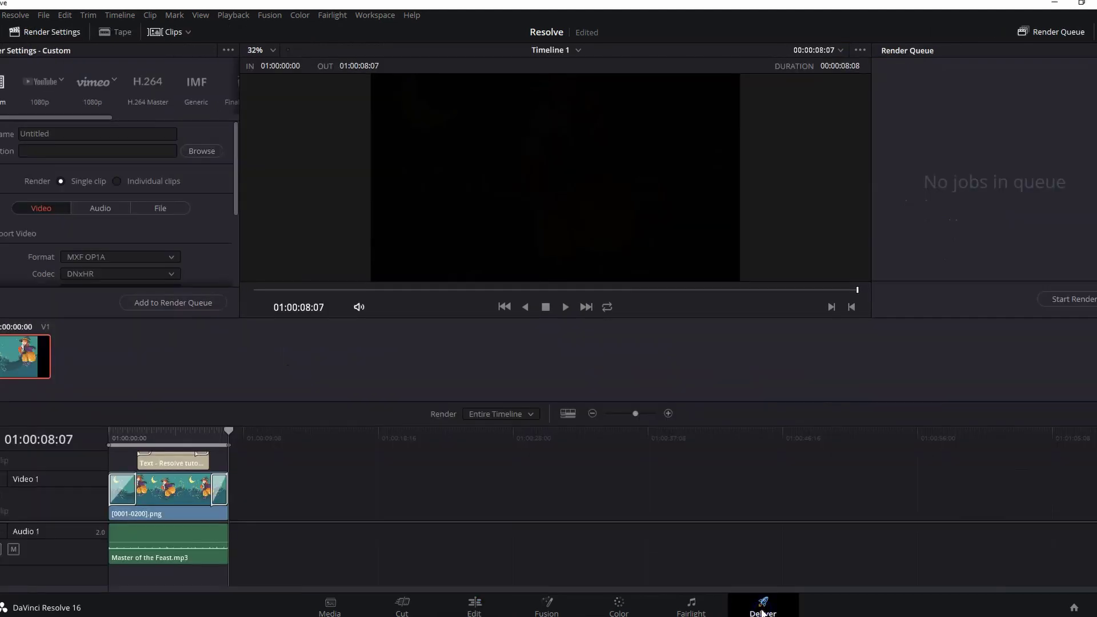
click(198, 154)
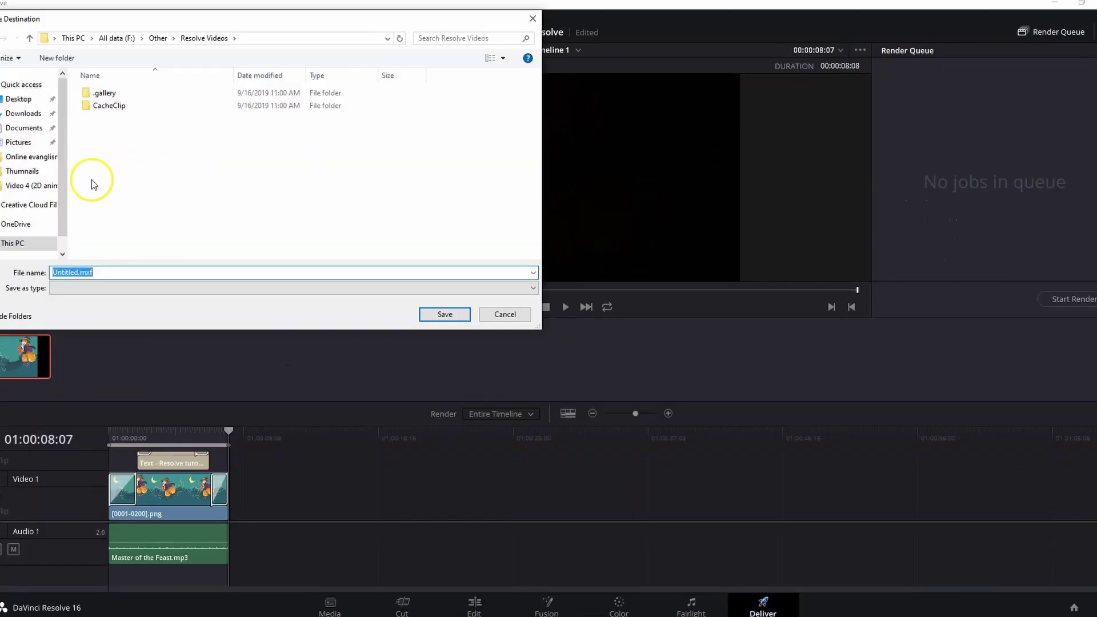
click(17, 242)
double_click(429, 213)
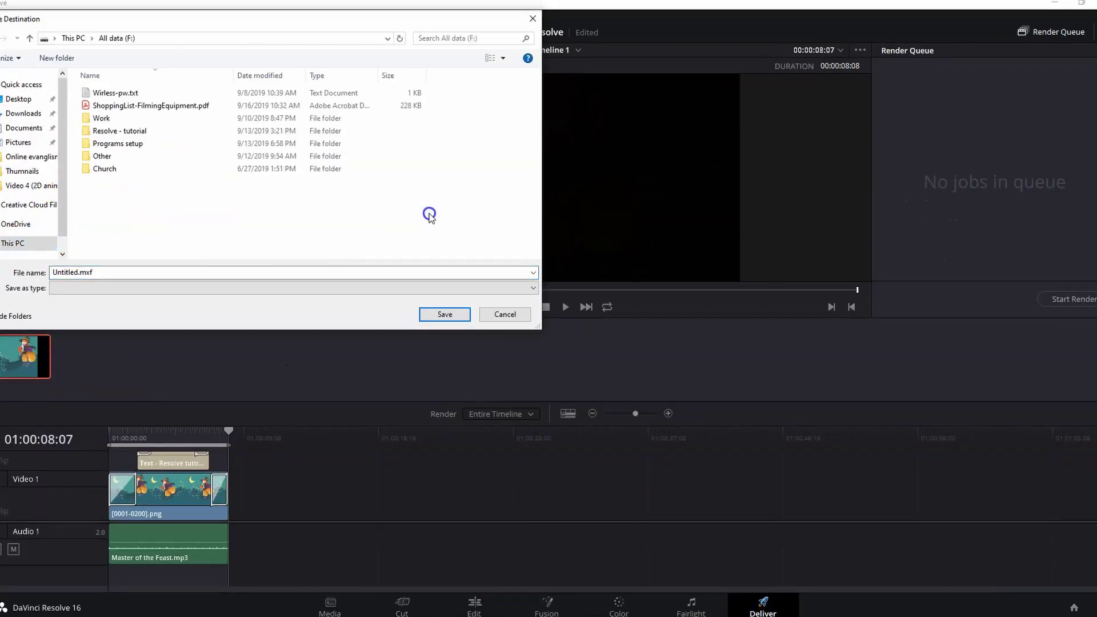
double_click(143, 131)
click(448, 314)
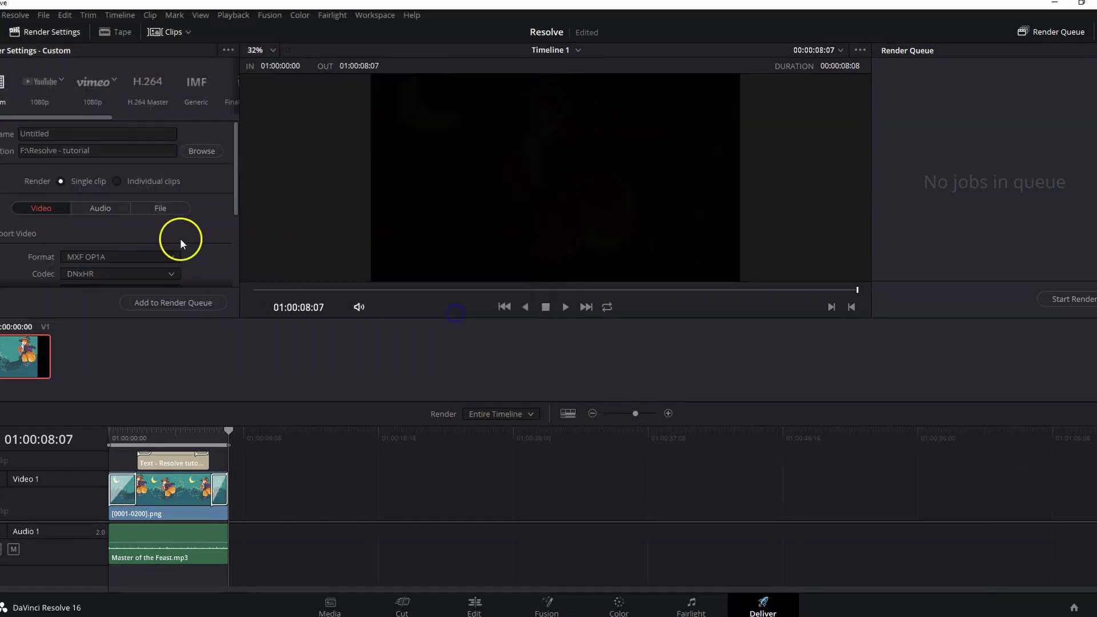
- Set the render format to MP4
click(105, 256)
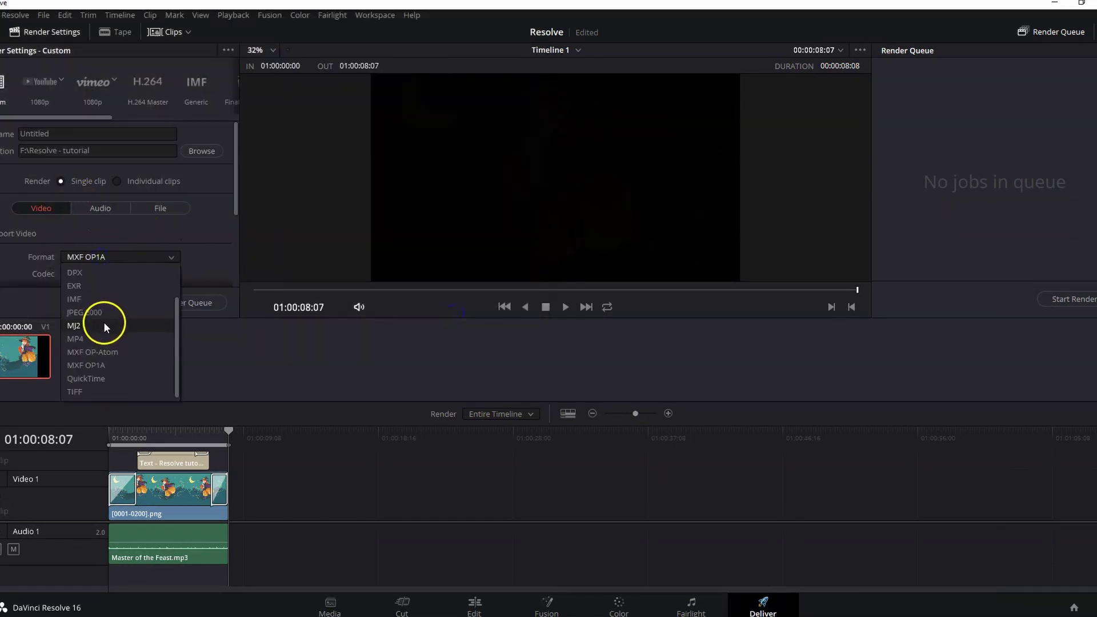
click(97, 339)
scroll(162, 283, down, 1)
- Add Timeline 1 to the render queue as Job 1
click(172, 302)
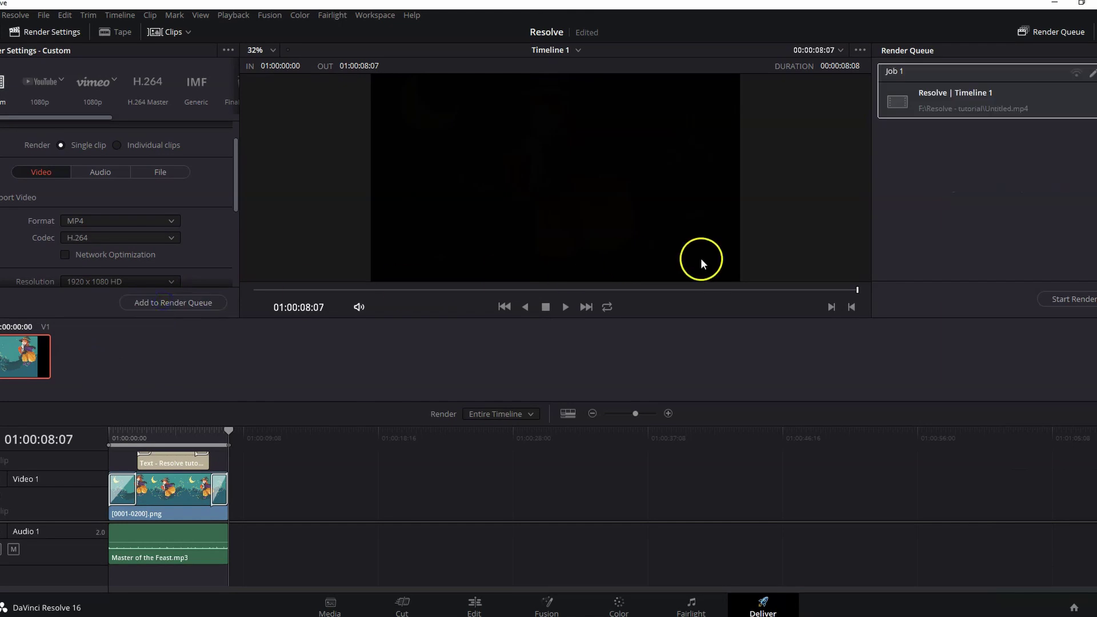